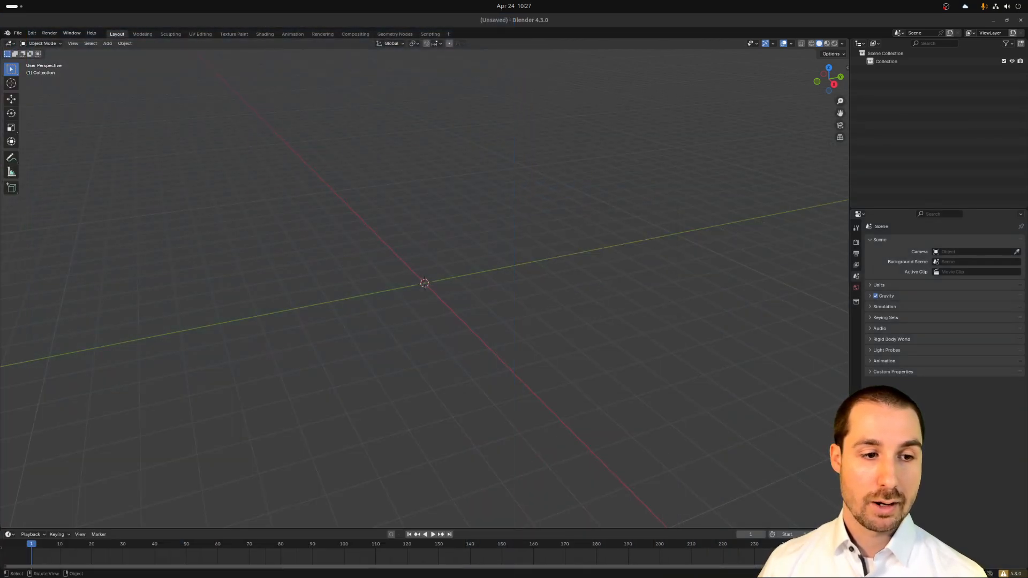
Show the Driving Scenario Creator tools and draw a straight road along the X axis using the Two lanes (default) cross section.
{"action": "left_click", "coordinate": [591, 317]}
{"action": "key", "text": "n"}
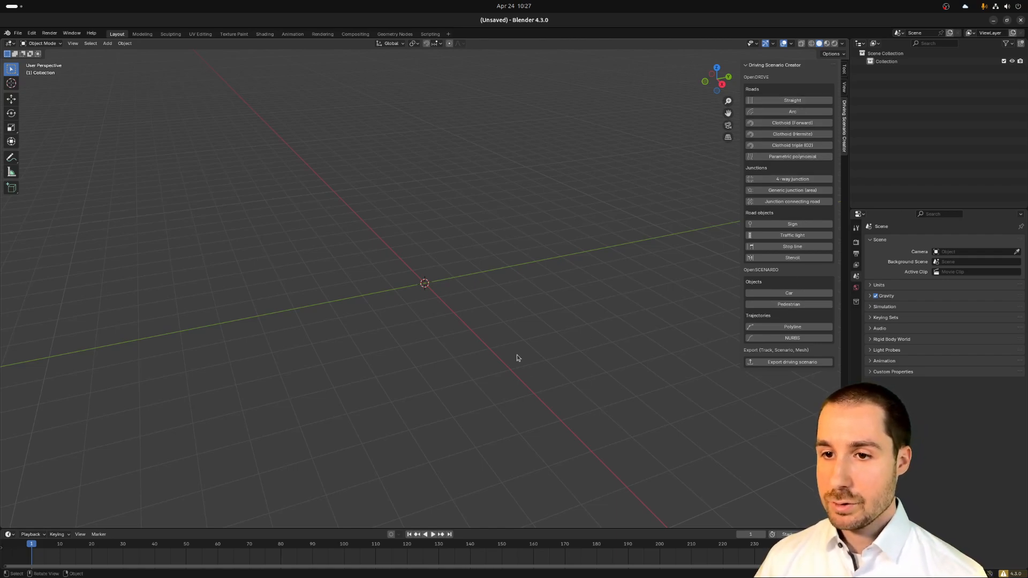
{"action": "left_click", "coordinate": [777, 100]}
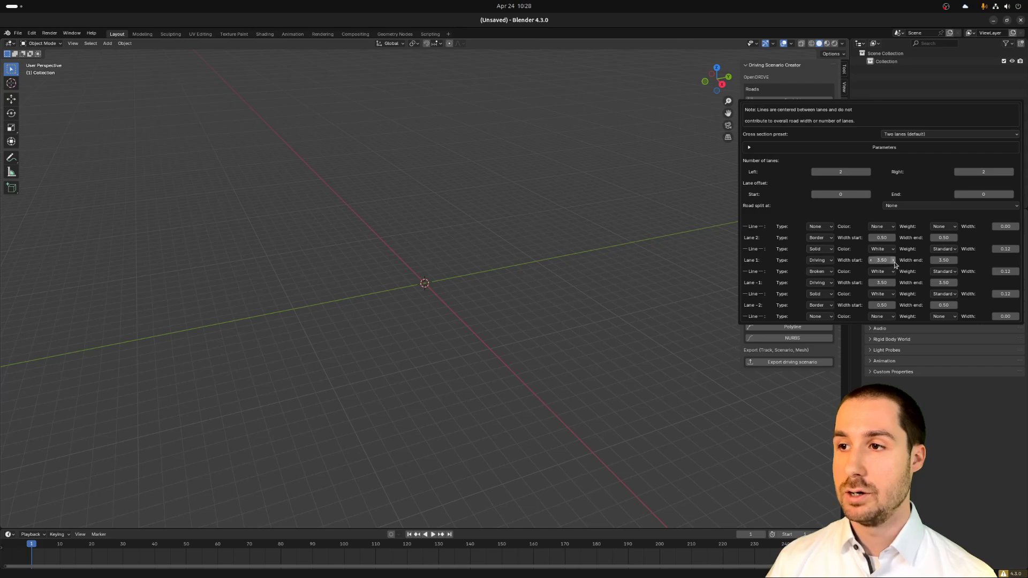
{"action": "left_click", "coordinate": [907, 135]}
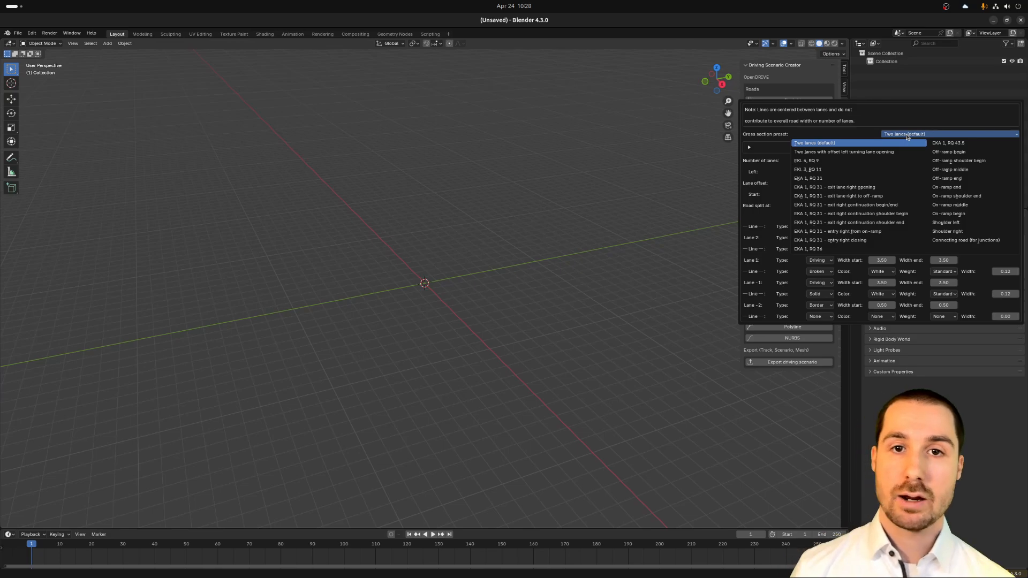
{"action": "left_click", "coordinate": [906, 134]}
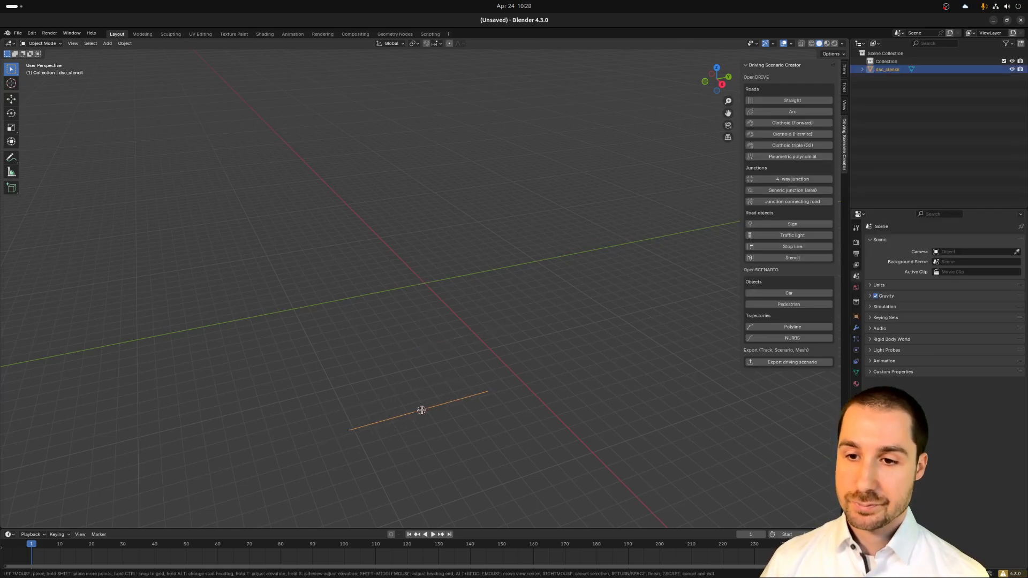
{"action": "left_click", "coordinate": [601, 465]}
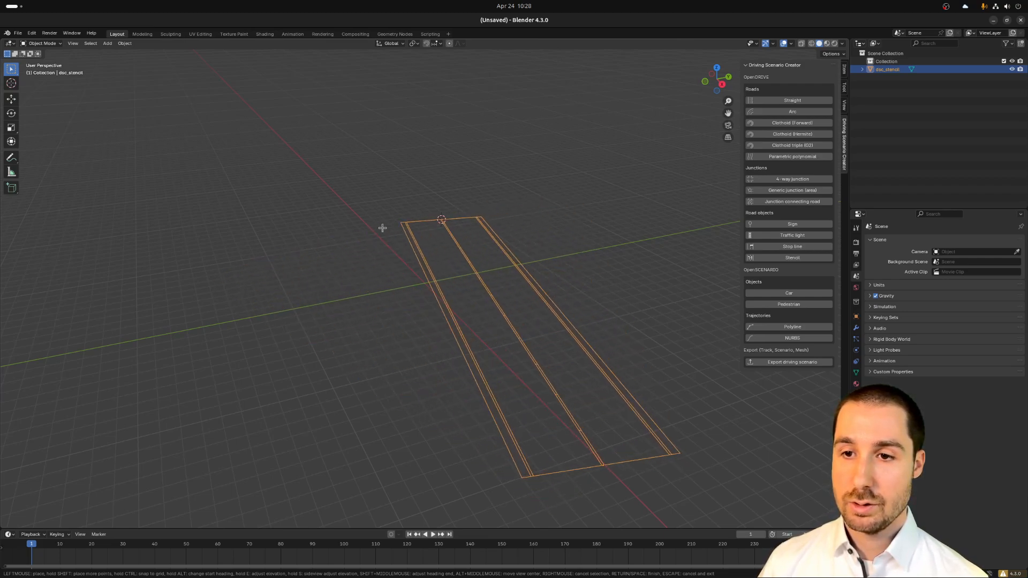
{"action": "left_click", "coordinate": [335, 252]}
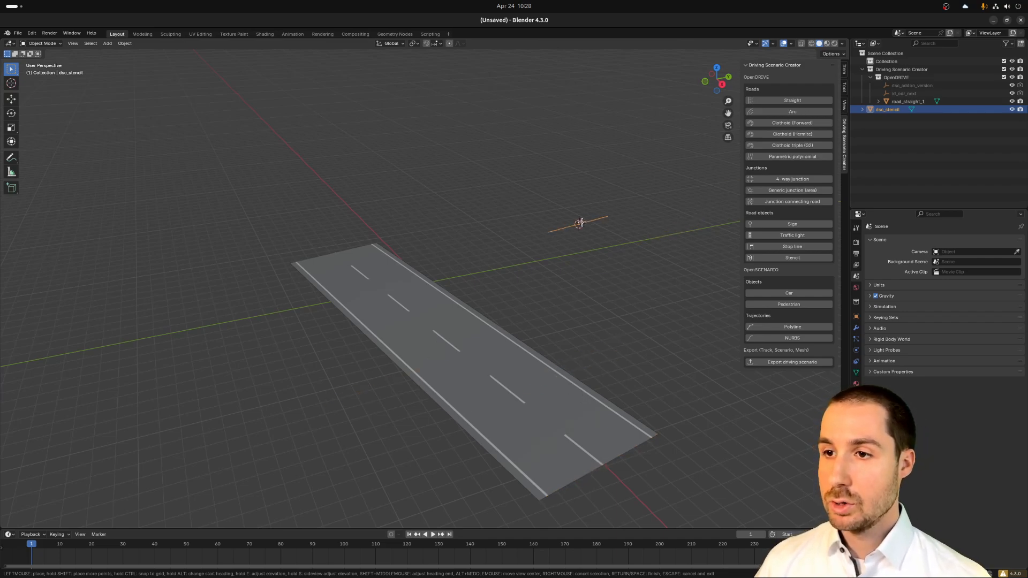
{"action": "key", "text": "Escape"}
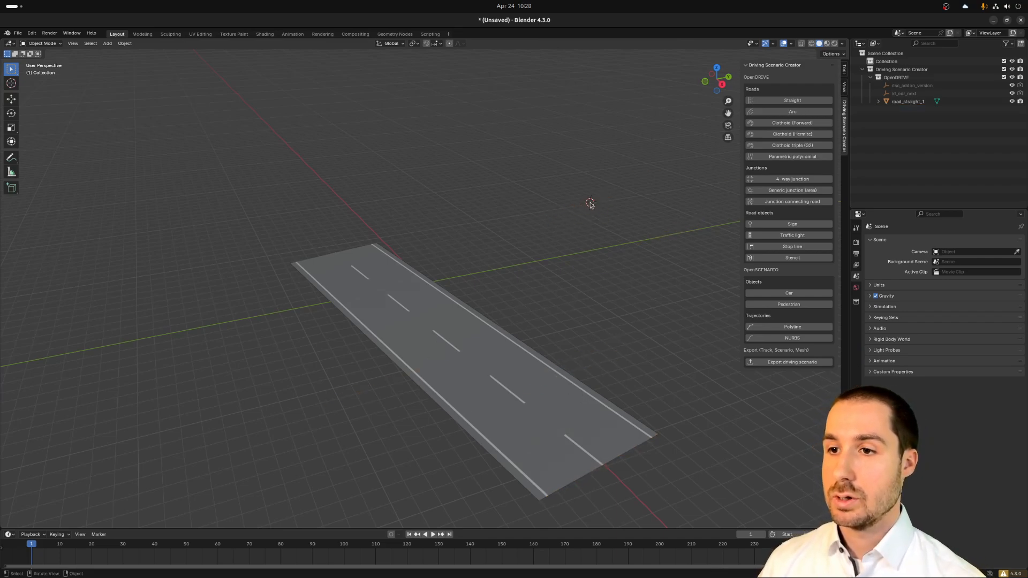
Add an arc road from the far end of the straight road, curving to the right.
{"action": "left_click", "coordinate": [777, 114]}
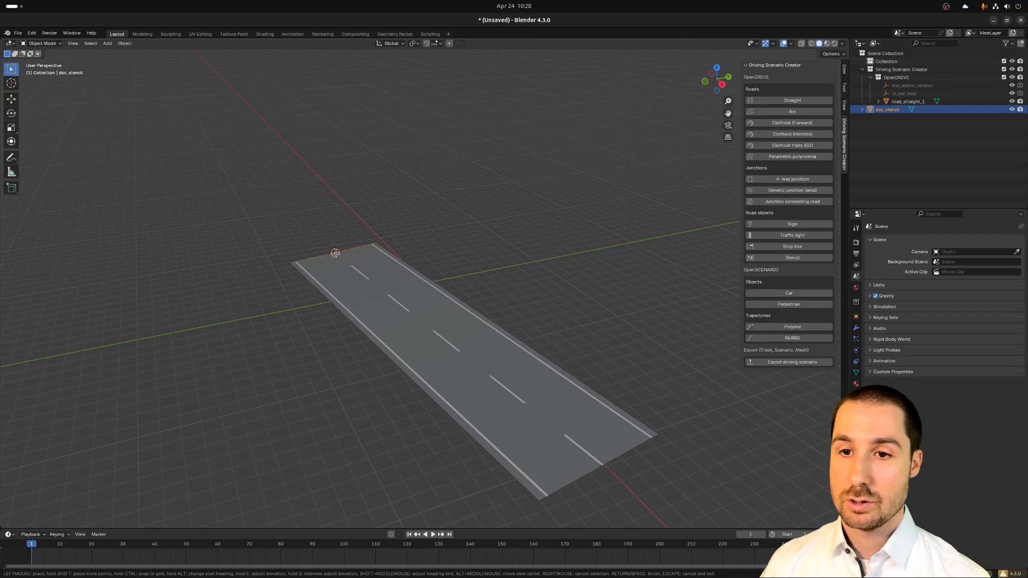
{"action": "left_click", "coordinate": [321, 179]}
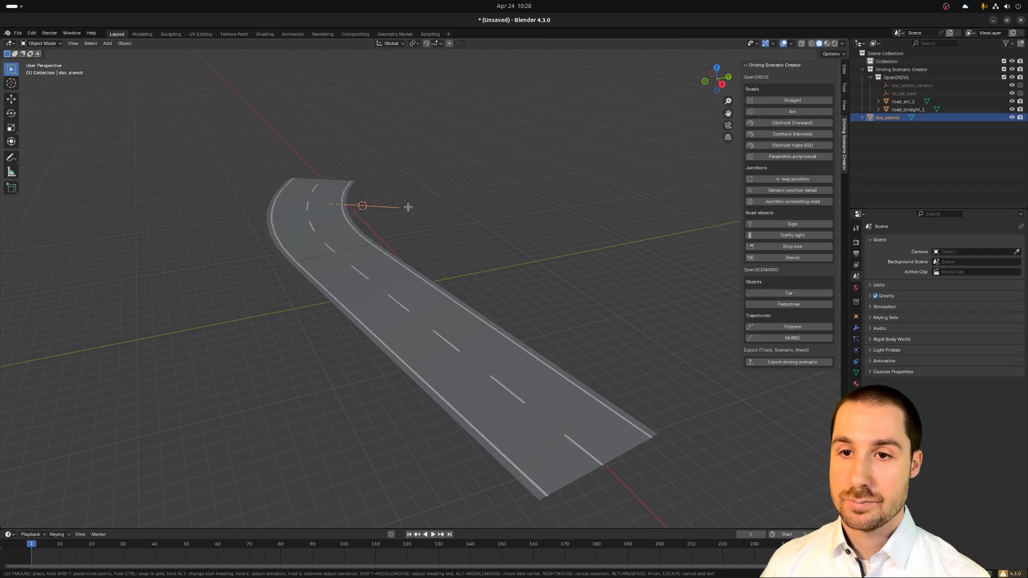
{"action": "middle_click_drag", "start_coordinate": [464, 233], "coordinate": [444, 221]}
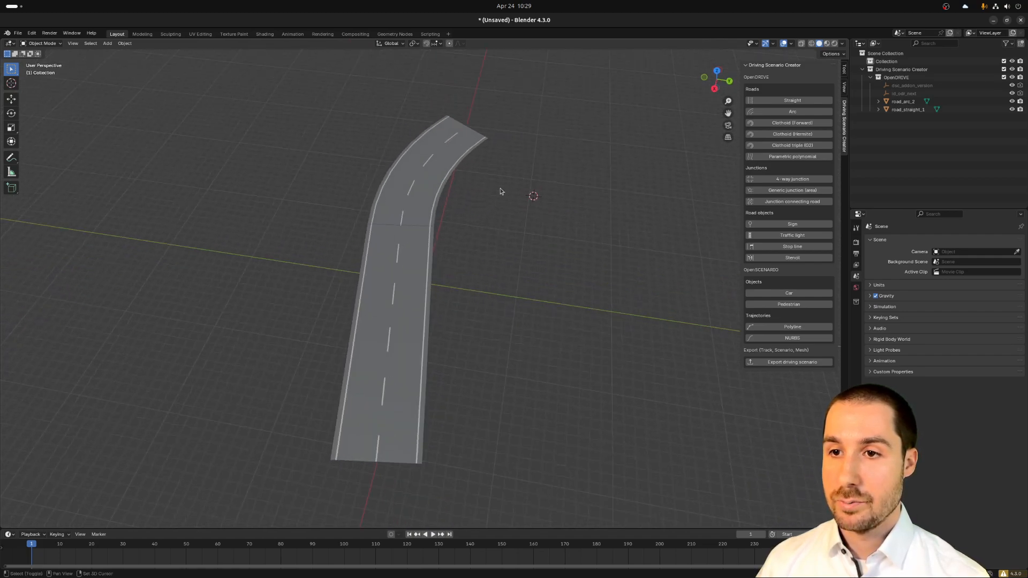
Draw two separate straight roads beyond the arc's end, a short one leading away and a longer one branching to the right.
{"action": "middle_click_drag", "start_coordinate": [491, 197], "coordinate": [398, 381], "text": "shift"}
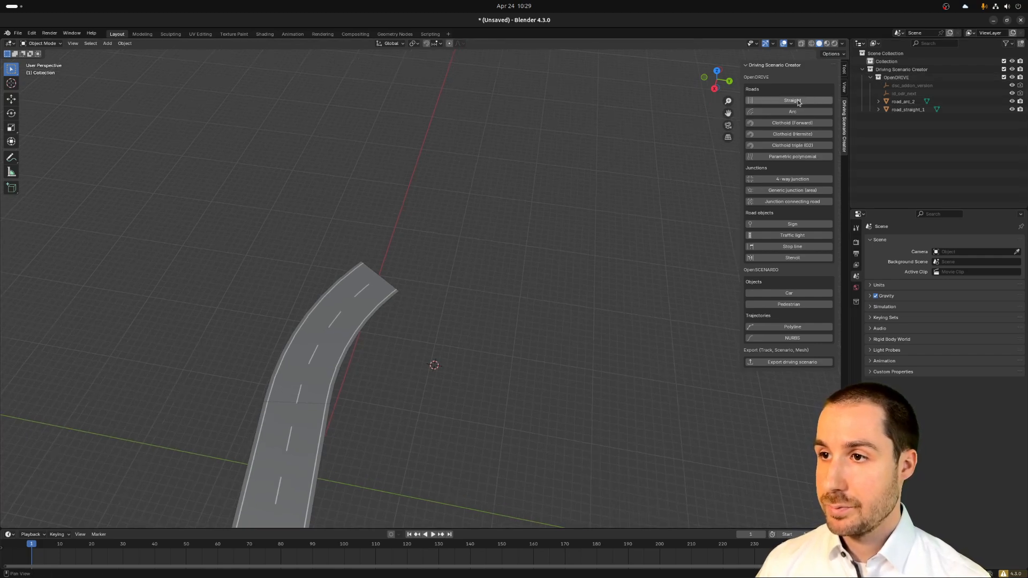
{"action": "left_click", "coordinate": [793, 257]}
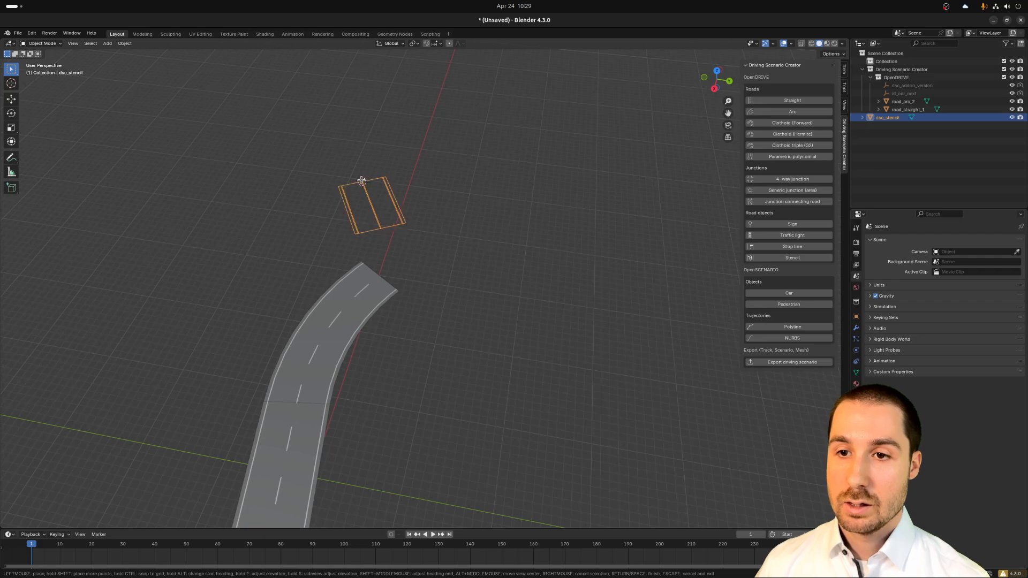
{"action": "left_click", "coordinate": [346, 129]}
{"action": "left_click", "coordinate": [470, 243]}
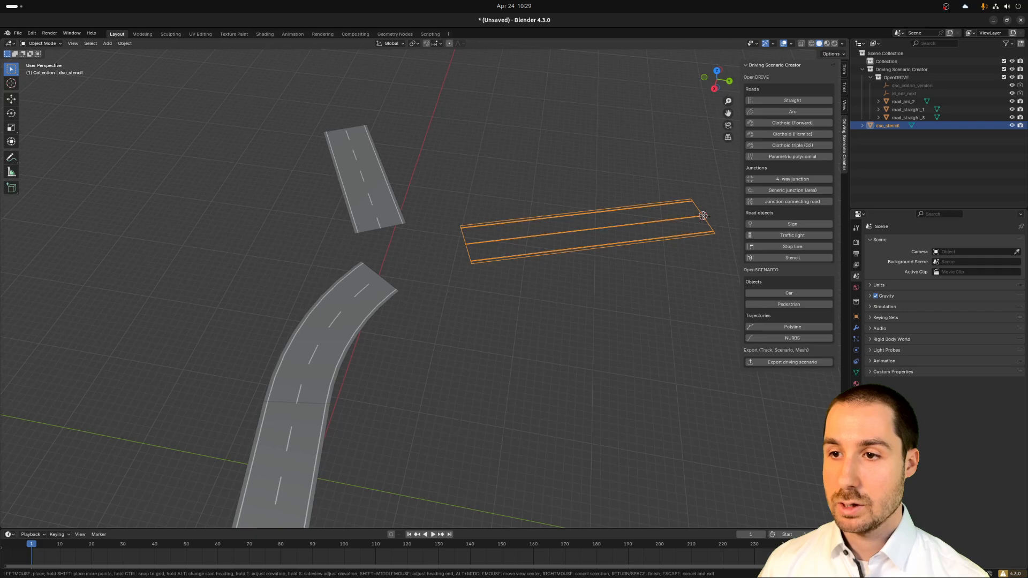
{"action": "left_click", "coordinate": [703, 215]}
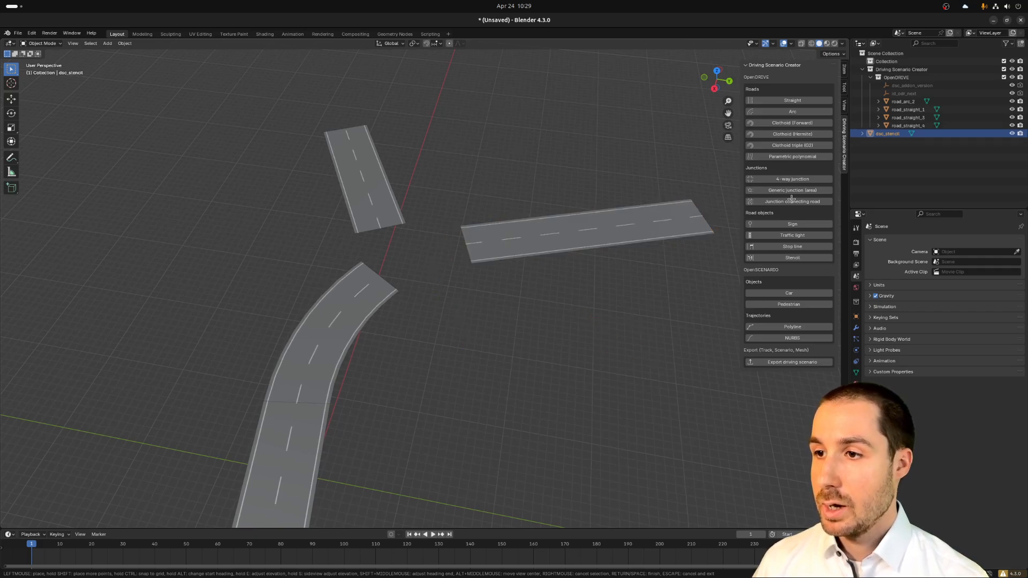
{"action": "key", "text": "Escape"}
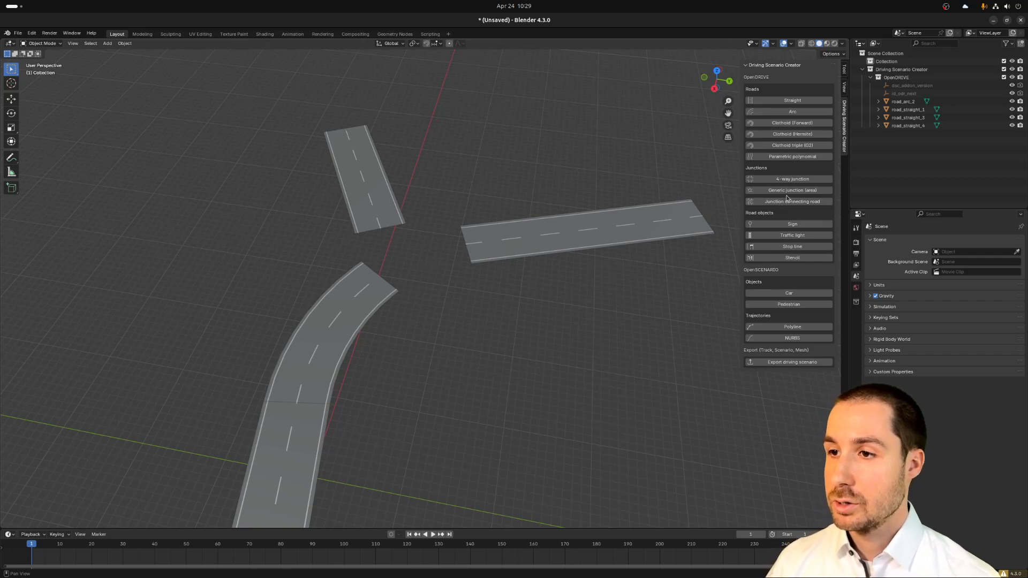
Create a generic junction area joining the arc's open end with the near ends of the two separate straight roads.
{"action": "left_click", "coordinate": [773, 191]}
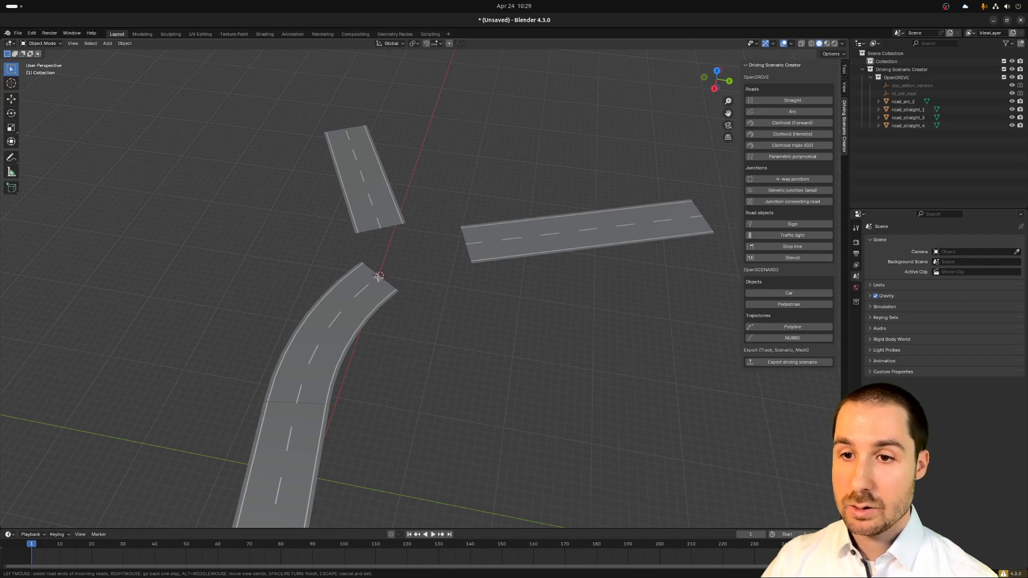
{"action": "left_click", "coordinate": [379, 277]}
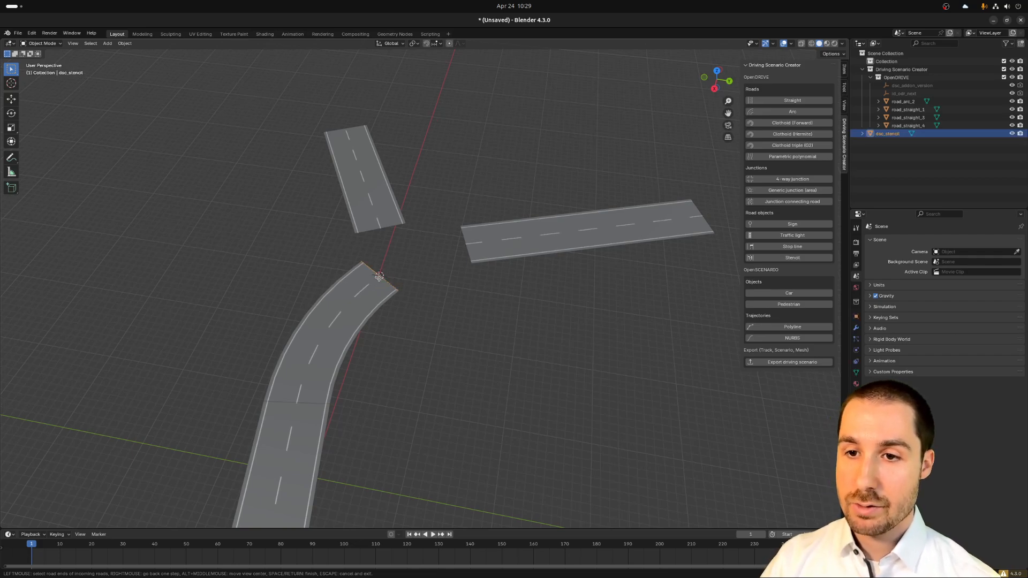
{"action": "left_click", "coordinate": [379, 229]}
{"action": "left_click", "coordinate": [469, 245]}
{"action": "key", "text": "Return"}
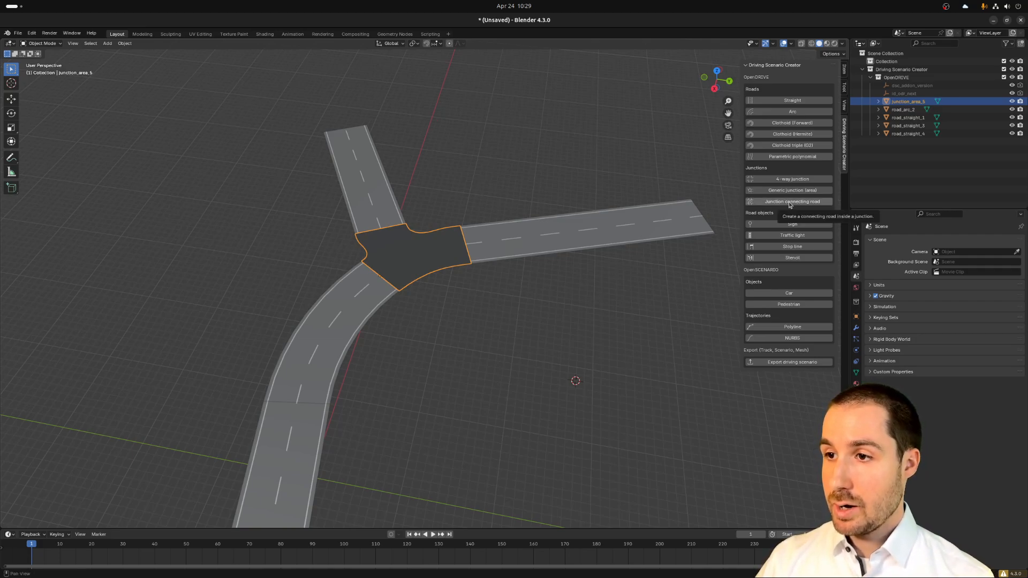
Create four connecting roads inside the junction, linking the arc road with each of the other two roads in both directions.
{"action": "left_click", "coordinate": [792, 257]}
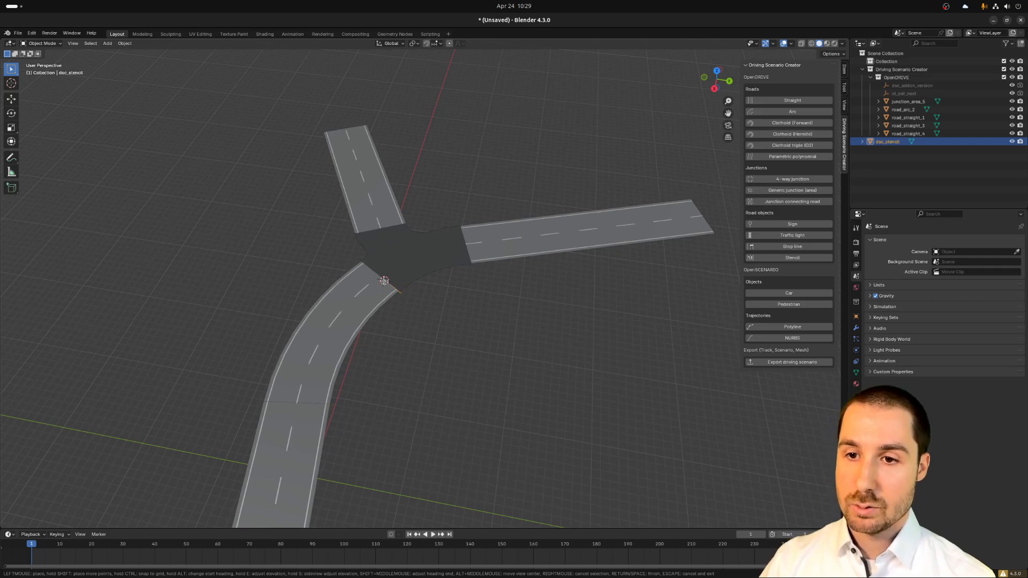
{"action": "left_click", "coordinate": [380, 276]}
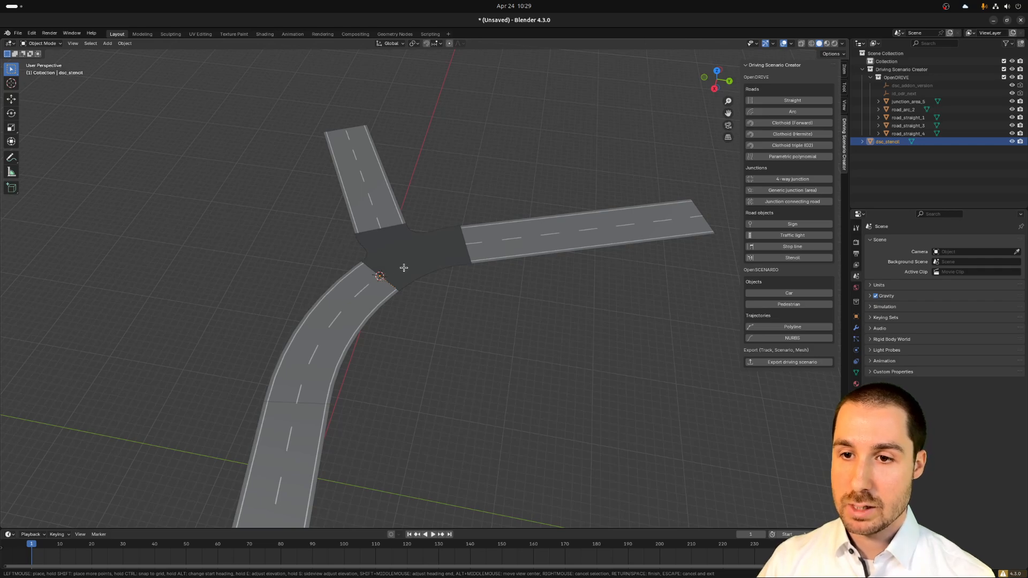
{"action": "left_click", "coordinate": [468, 253]}
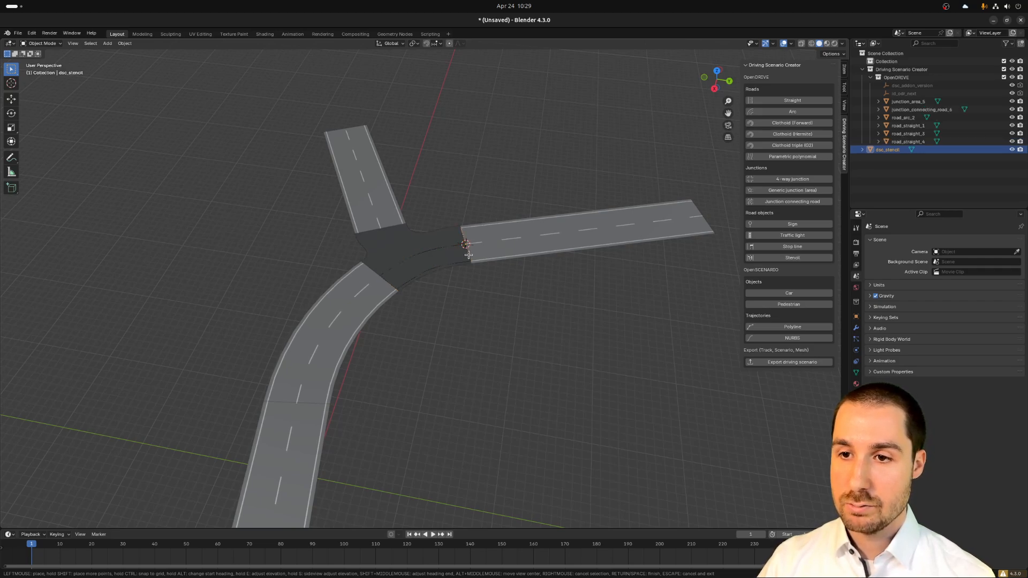
{"action": "left_click", "coordinate": [391, 277]}
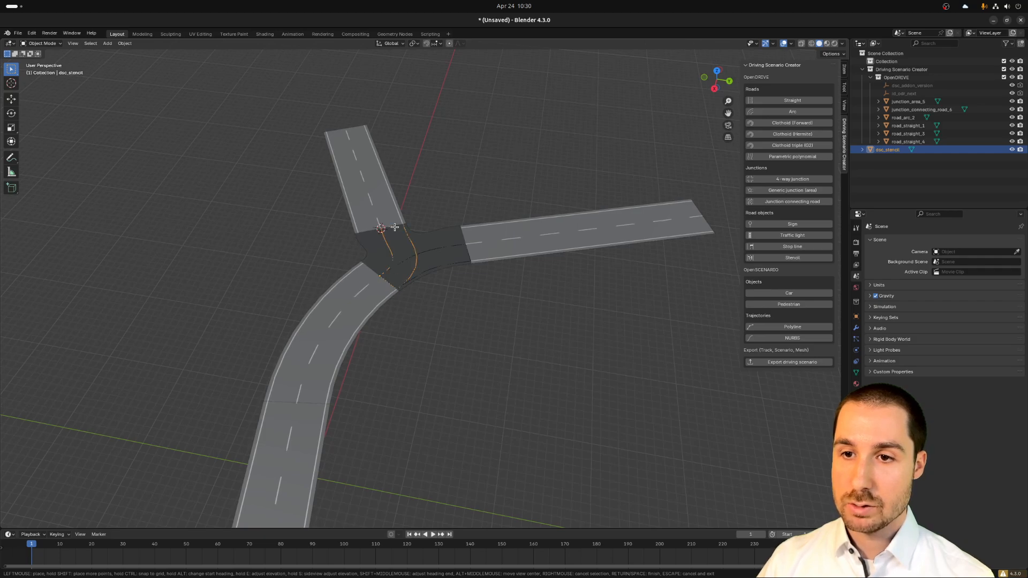
{"action": "left_click", "coordinate": [394, 227]}
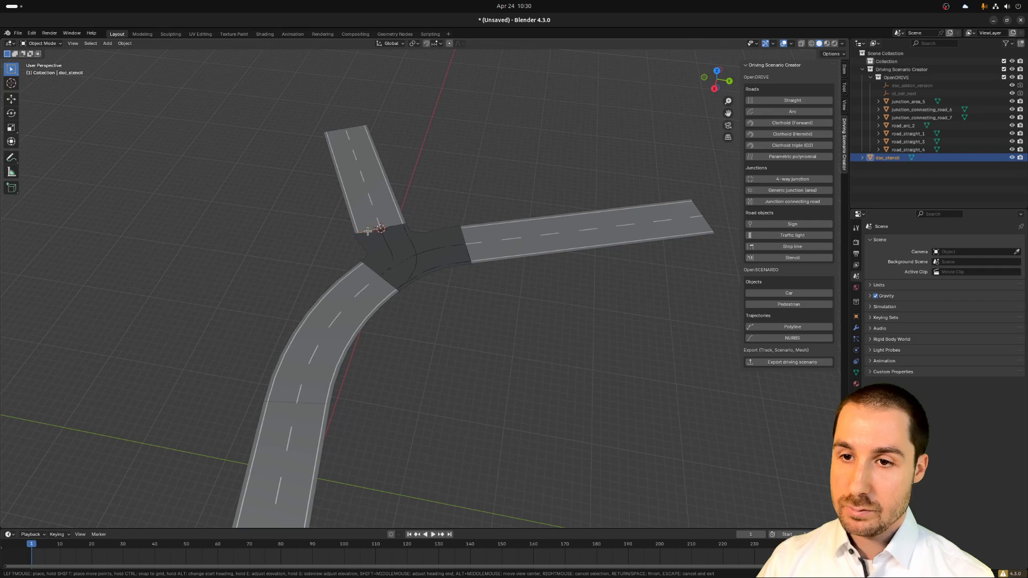
{"action": "left_click", "coordinate": [382, 274]}
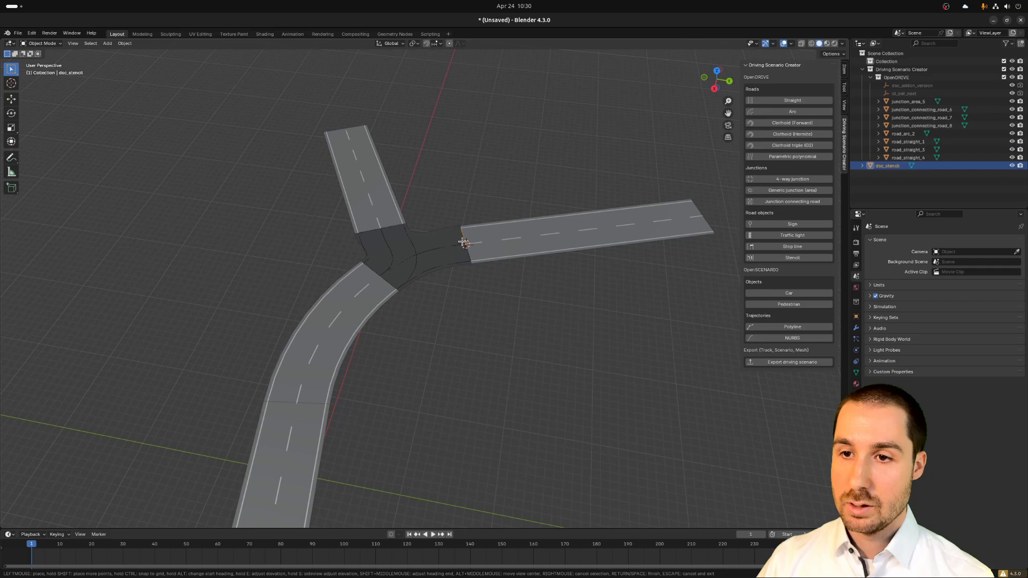
{"action": "left_click", "coordinate": [462, 242]}
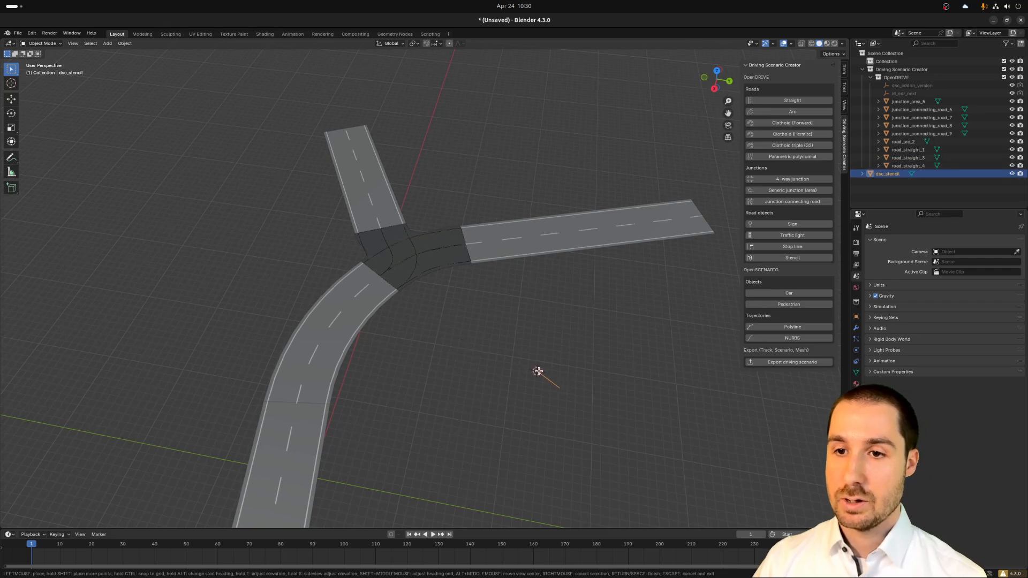
{"action": "key", "text": "Escape"}
Place two red cars, one driving forward at the start of the straight road and one oncoming in the arc's opposite lane.
{"action": "scroll", "coordinate": [468, 387], "scroll_direction": "down", "scroll_amount": 4}
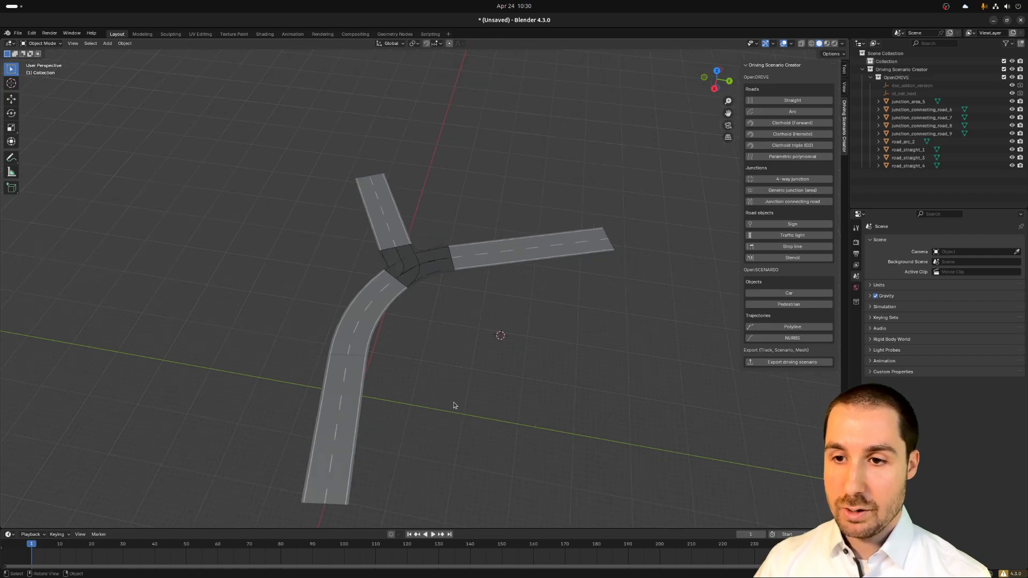
{"action": "middle_click_drag", "start_coordinate": [459, 413], "coordinate": [487, 344], "text": "shift"}
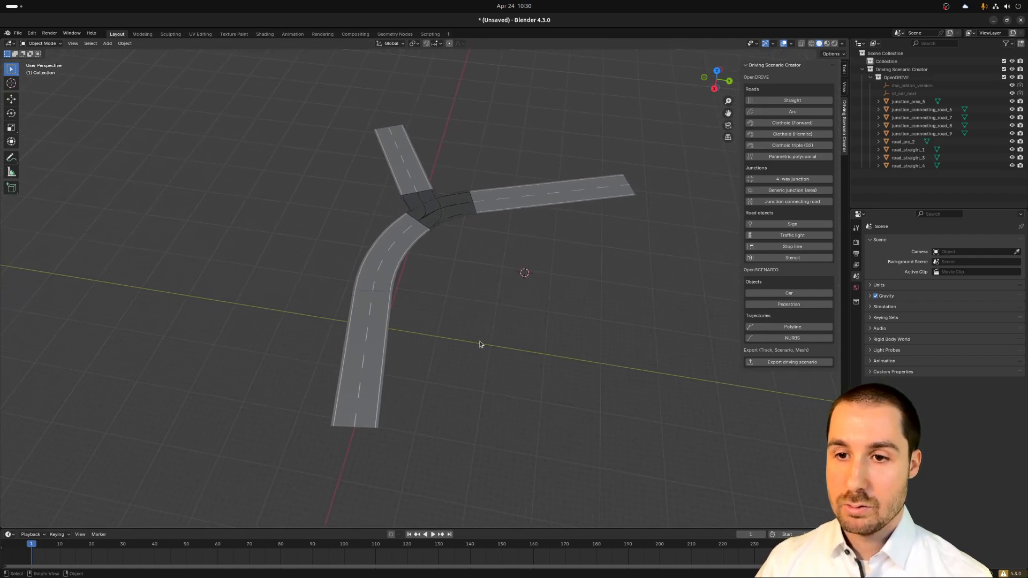
{"action": "scroll", "coordinate": [480, 344], "scroll_direction": "up", "scroll_amount": 1}
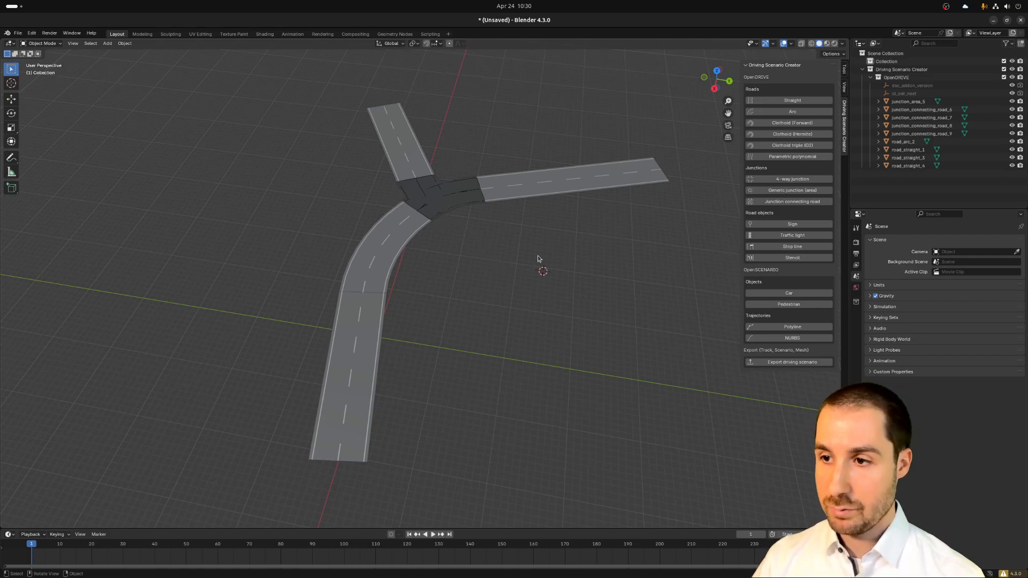
{"action": "left_click", "coordinate": [792, 293]}
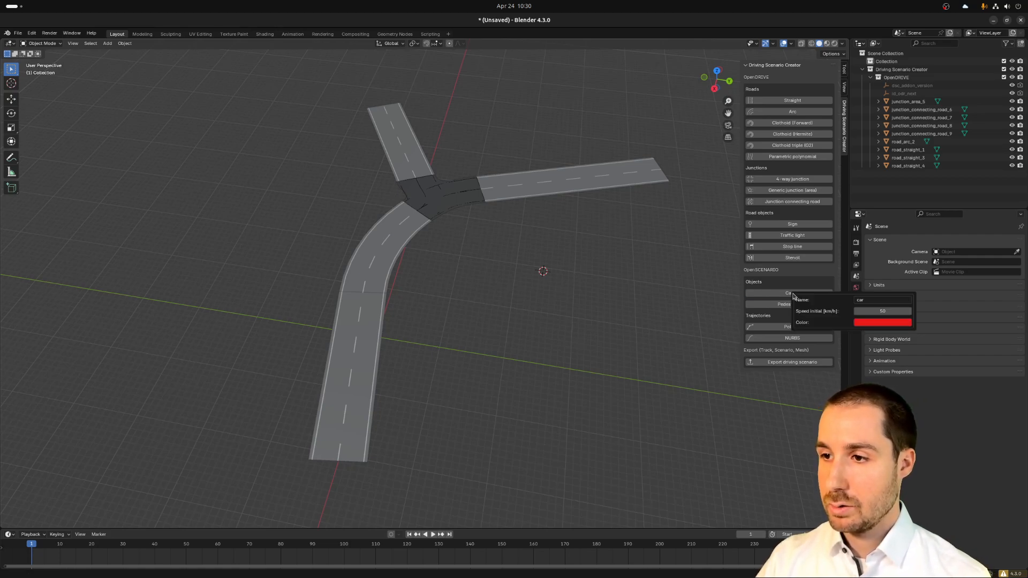
{"action": "left_click", "coordinate": [878, 323]}
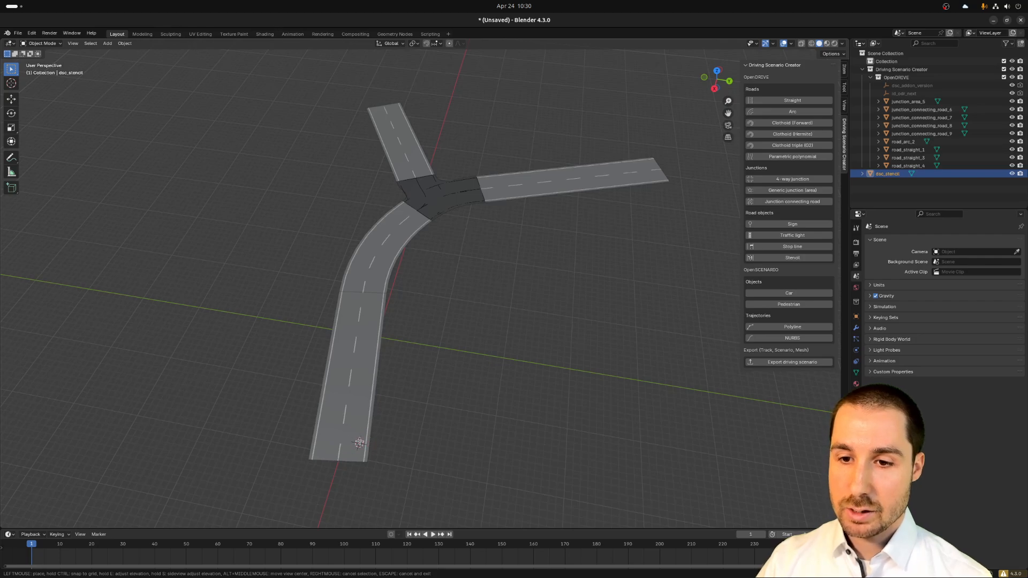
{"action": "left_click", "coordinate": [359, 437]}
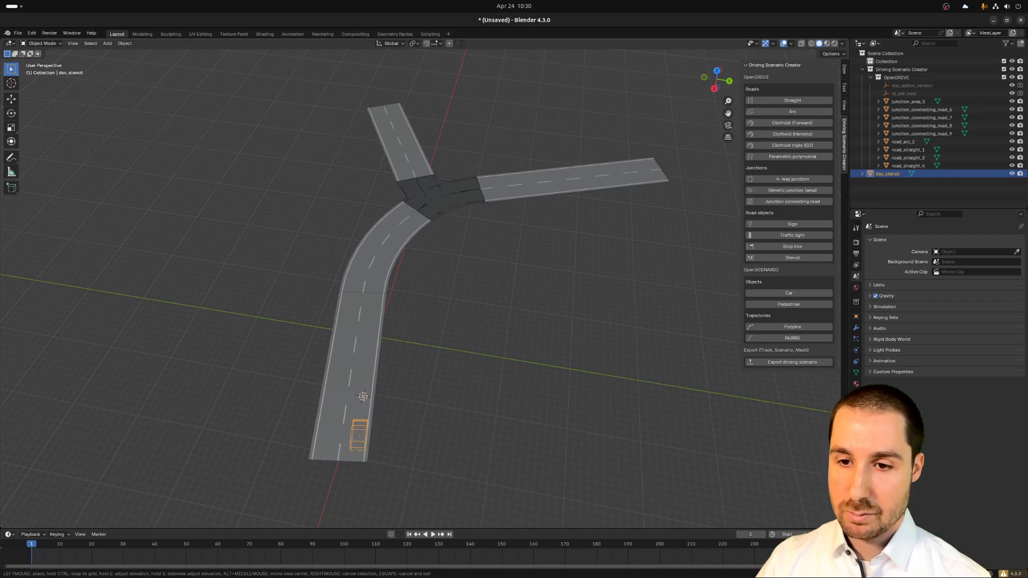
{"action": "left_click", "coordinate": [363, 396]}
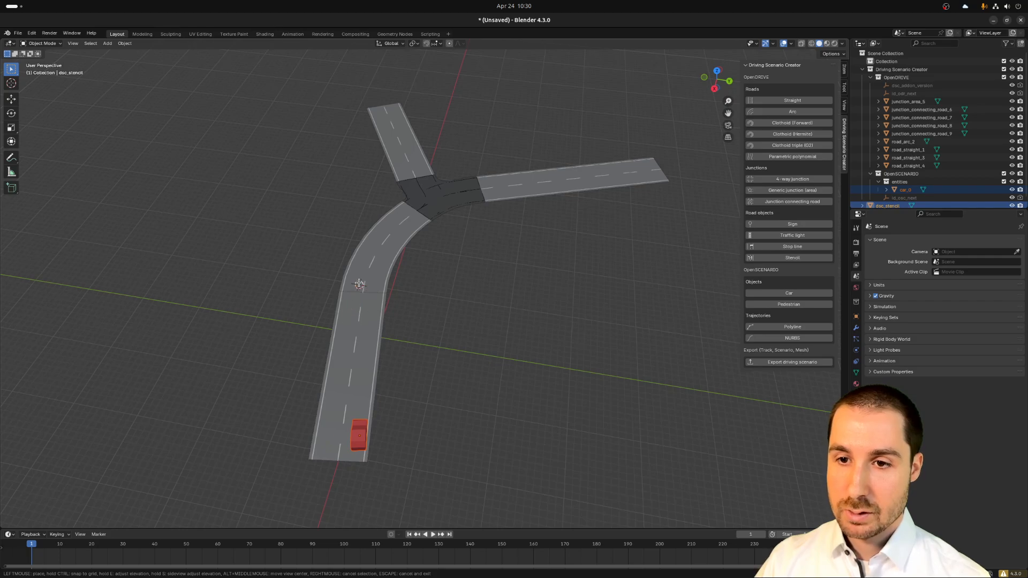
{"action": "left_click", "coordinate": [357, 268]}
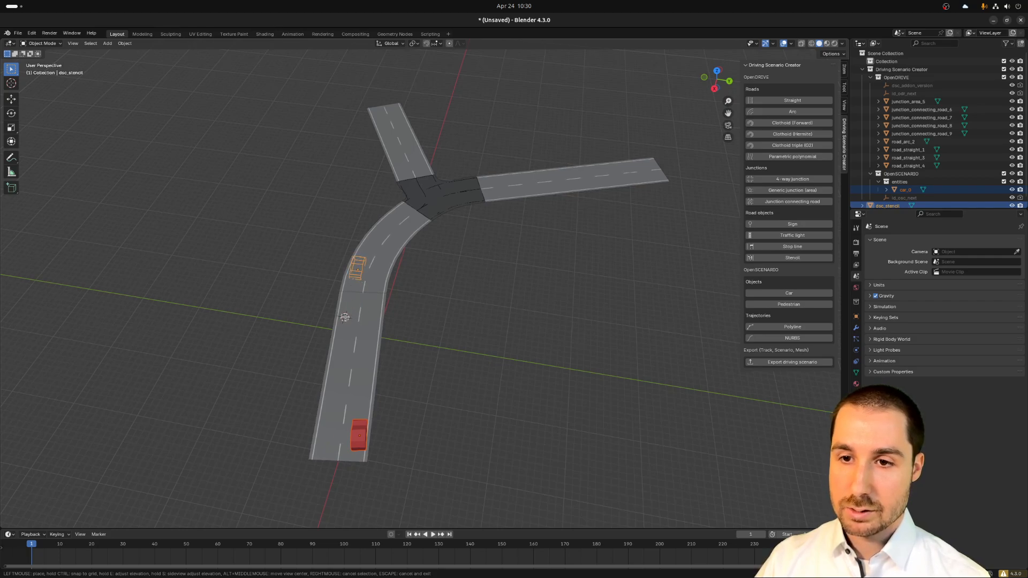
{"action": "left_click", "coordinate": [345, 317]}
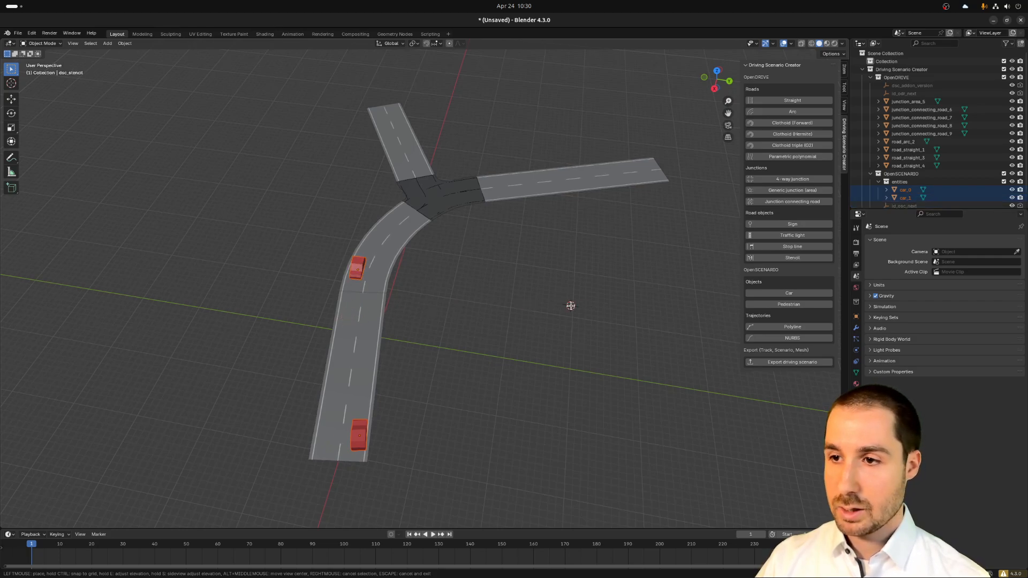
Place two blue cars near the outer ends of the longer branching road and the short road, both heading towards the junction.
{"action": "left_click", "coordinate": [789, 293]}
{"action": "left_click", "coordinate": [869, 322]}
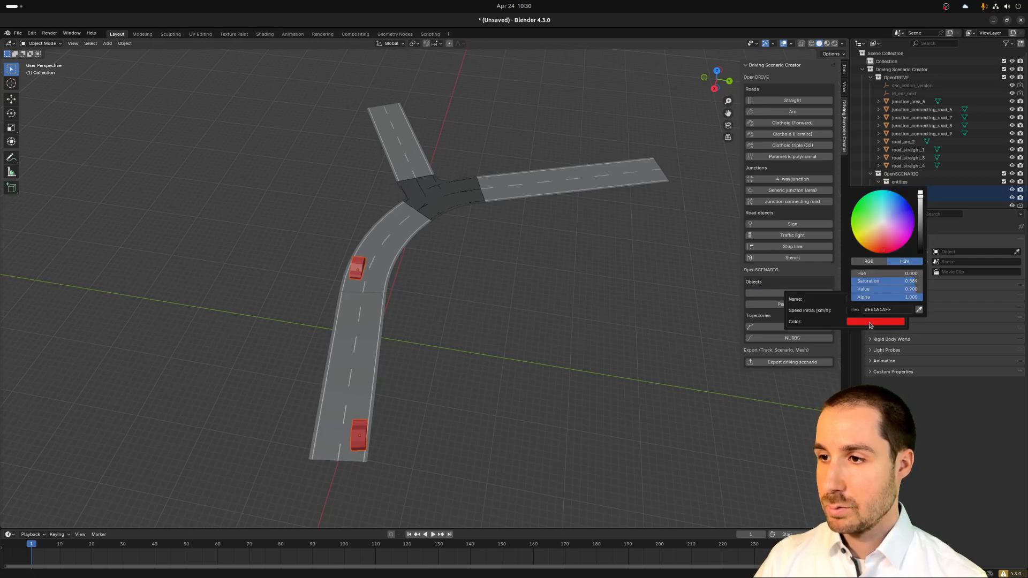
{"action": "left_click", "coordinate": [910, 207]}
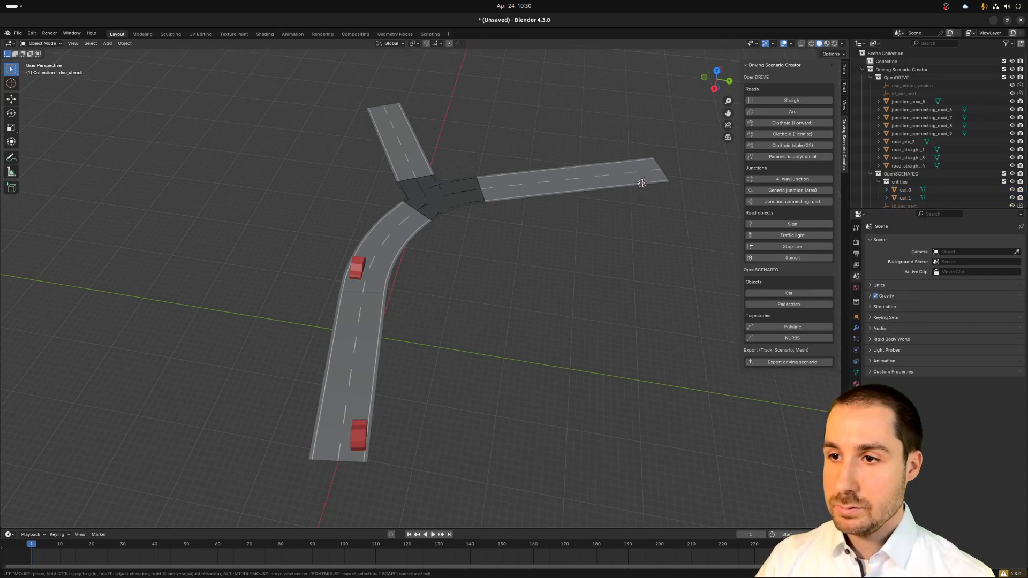
{"action": "left_click", "coordinate": [634, 165]}
{"action": "left_click", "coordinate": [596, 170]}
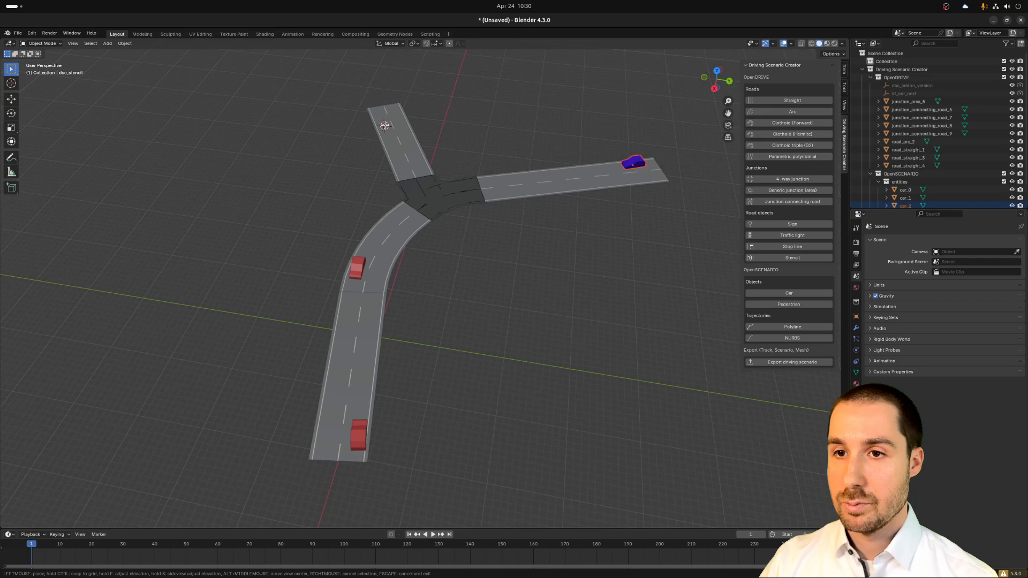
{"action": "left_click", "coordinate": [385, 122]}
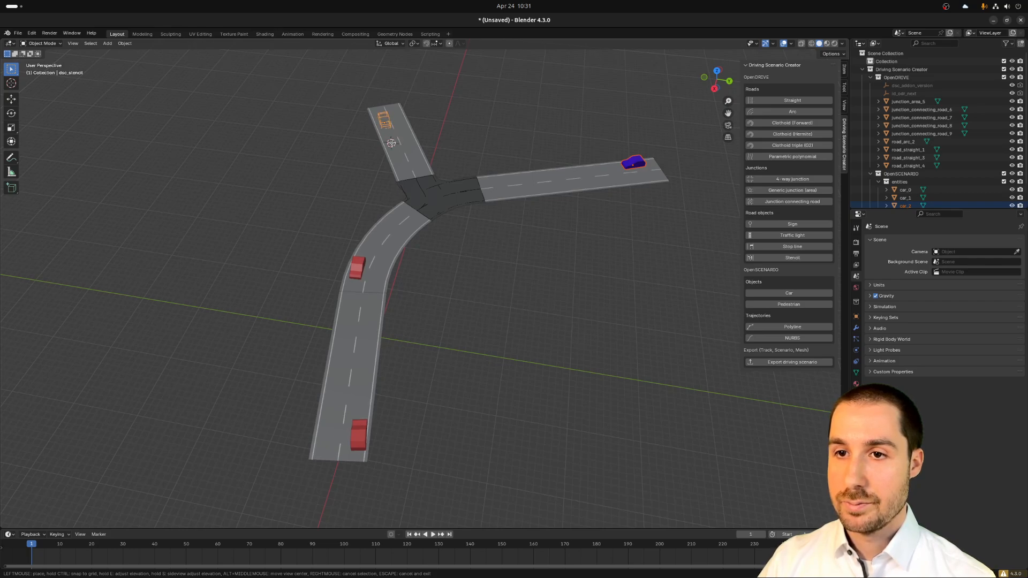
{"action": "left_click", "coordinate": [392, 143]}
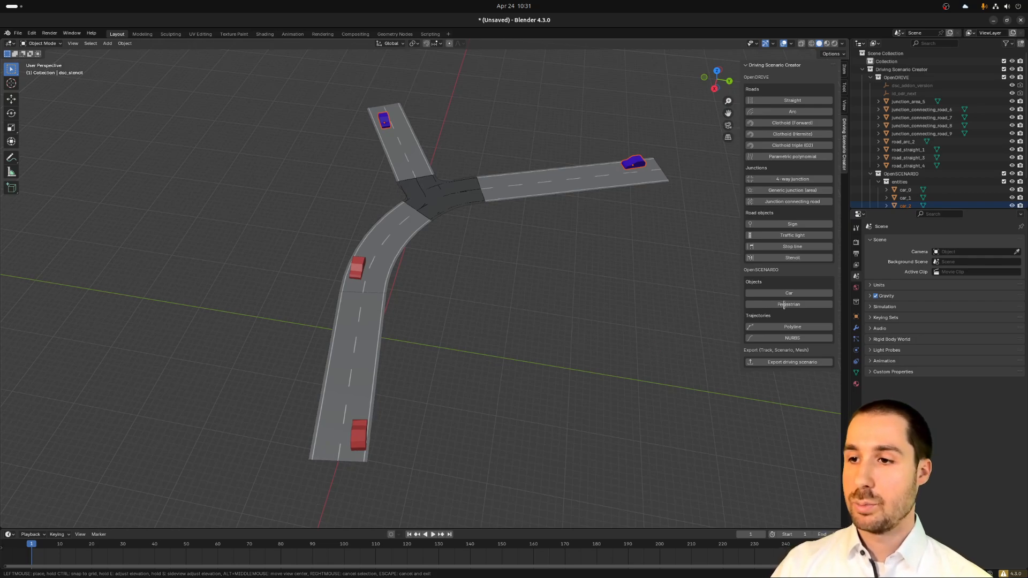
{"action": "key", "text": "Escape"}
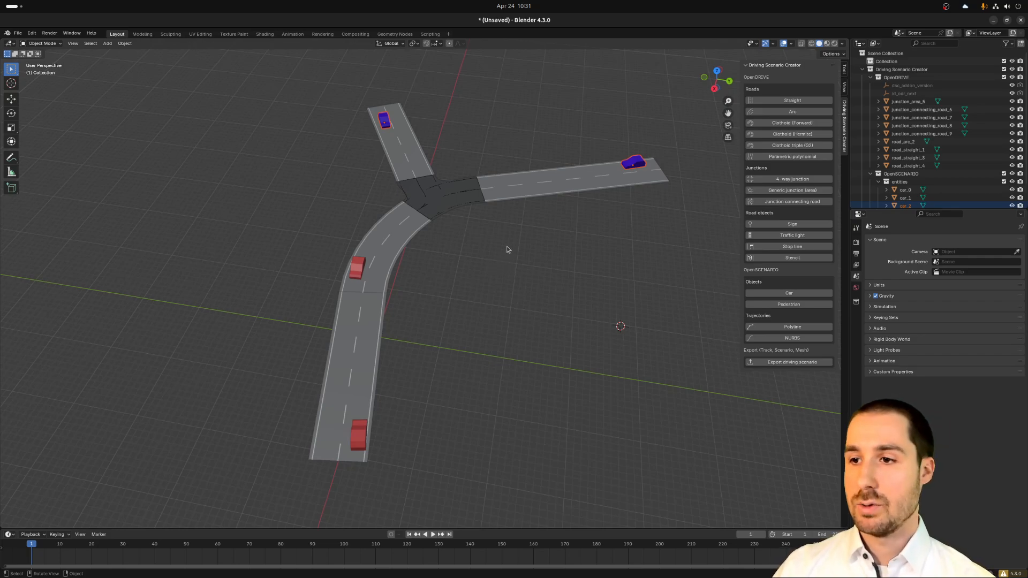
Export the driving scenario into the folder Downloads/Tutorials/3_Create_OpenDrive_OpenScenario.
{"action": "left_click", "coordinate": [788, 363]}
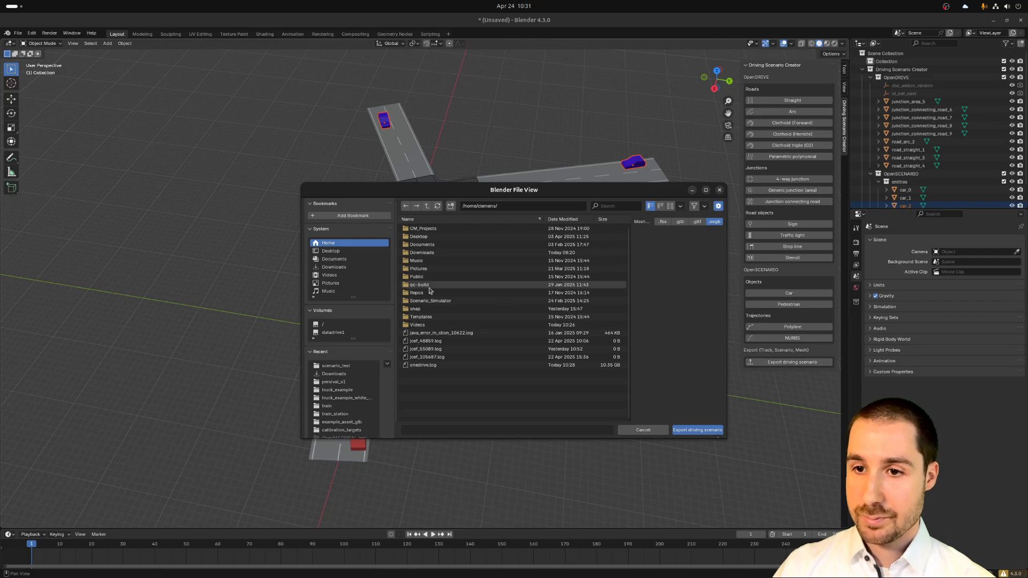
{"action": "double_click", "coordinate": [423, 254]}
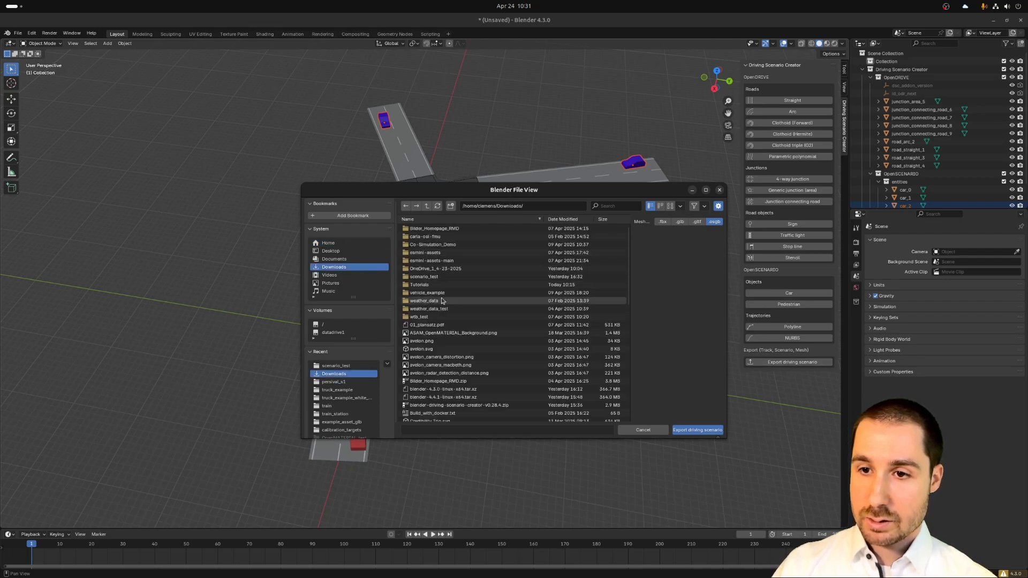
{"action": "double_click", "coordinate": [424, 284]}
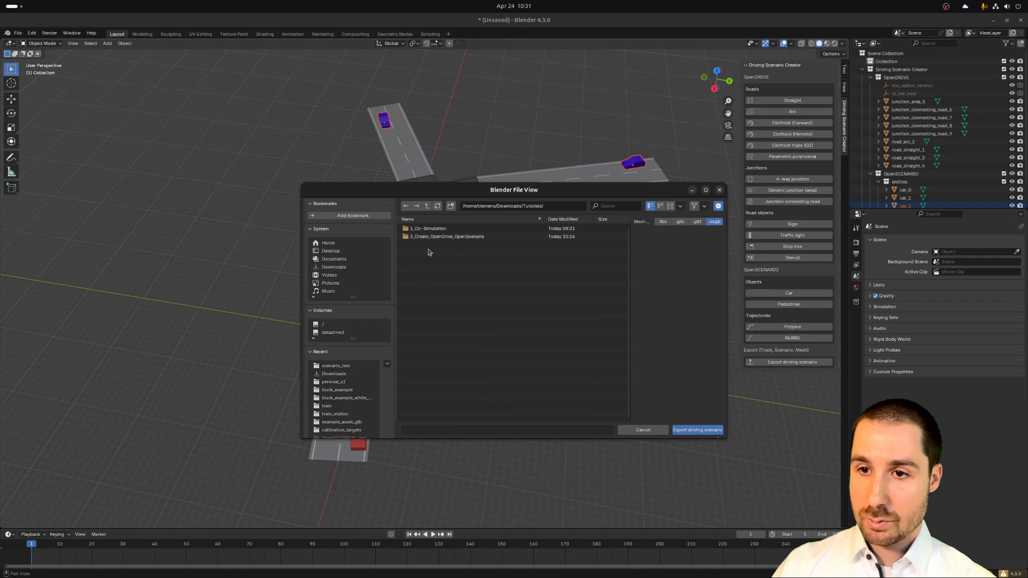
{"action": "double_click", "coordinate": [433, 237]}
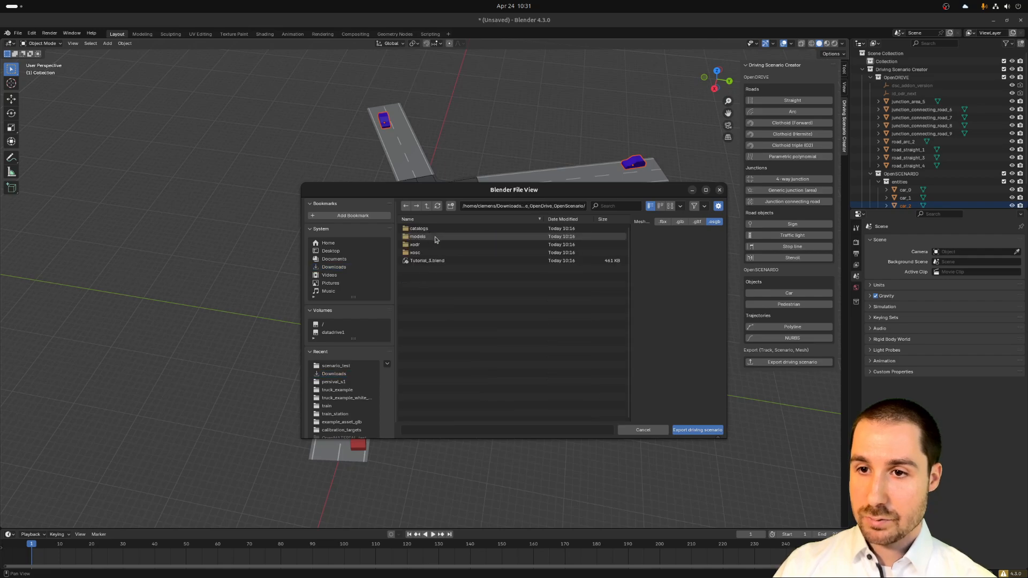
{"action": "left_click", "coordinate": [698, 430]}
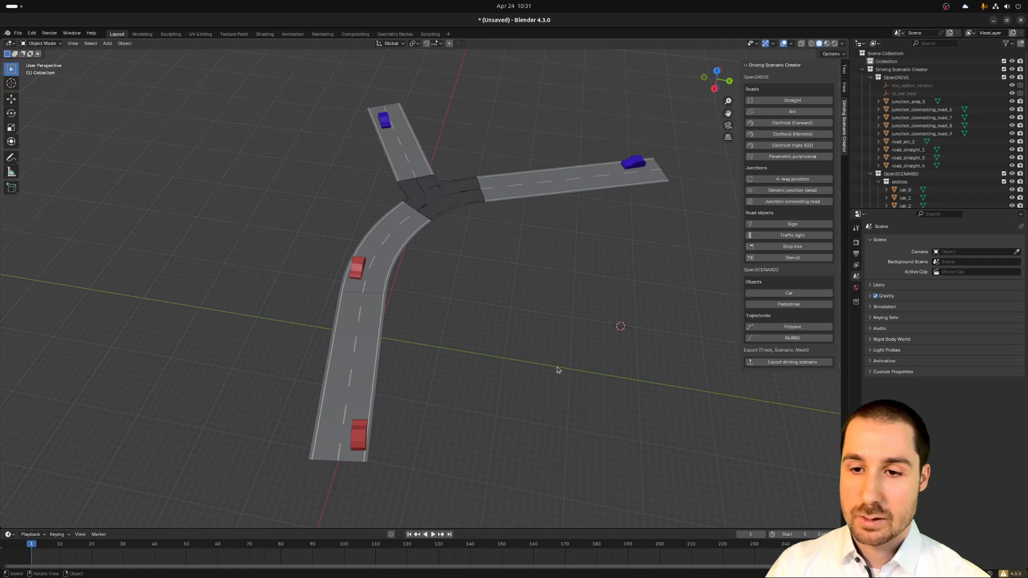
Open the exported bdsc_export.xosc from the xosc folder in the file manager and examine its entities and the cars' initial actions.
{"action": "key", "text": "super"}
{"action": "left_click", "coordinate": [744, 458]}
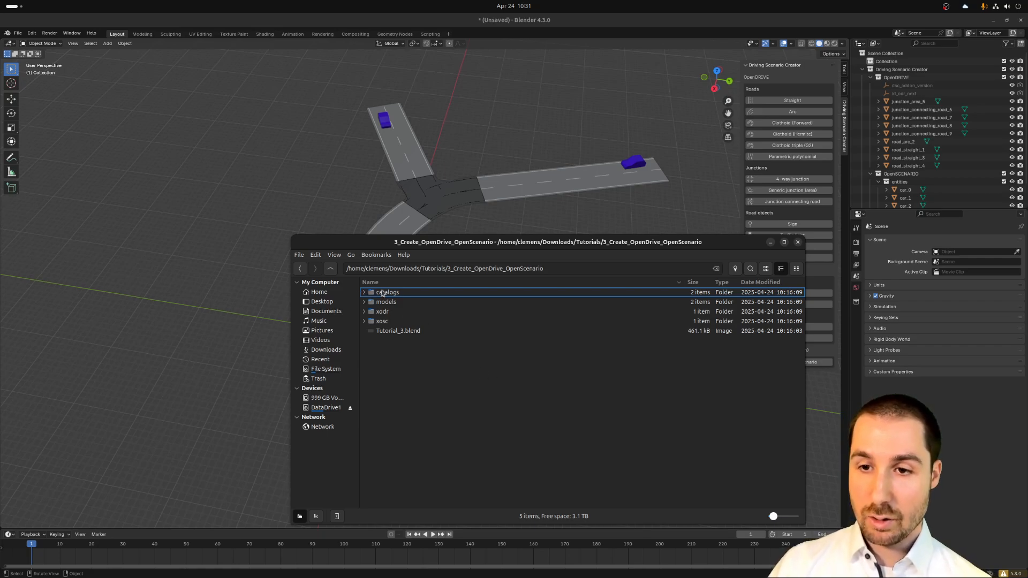
{"action": "double_click", "coordinate": [377, 321]}
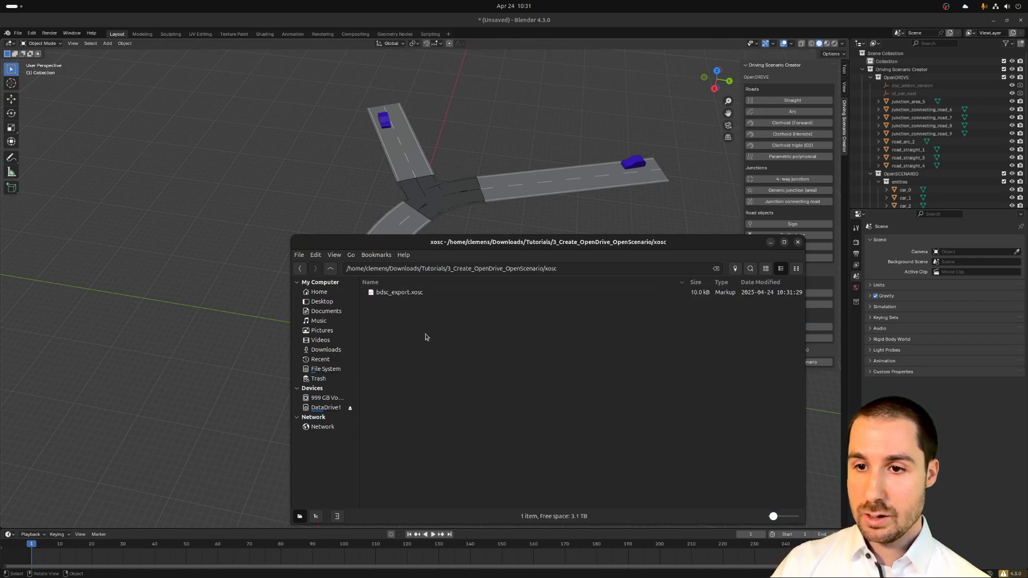
{"action": "double_click", "coordinate": [404, 294]}
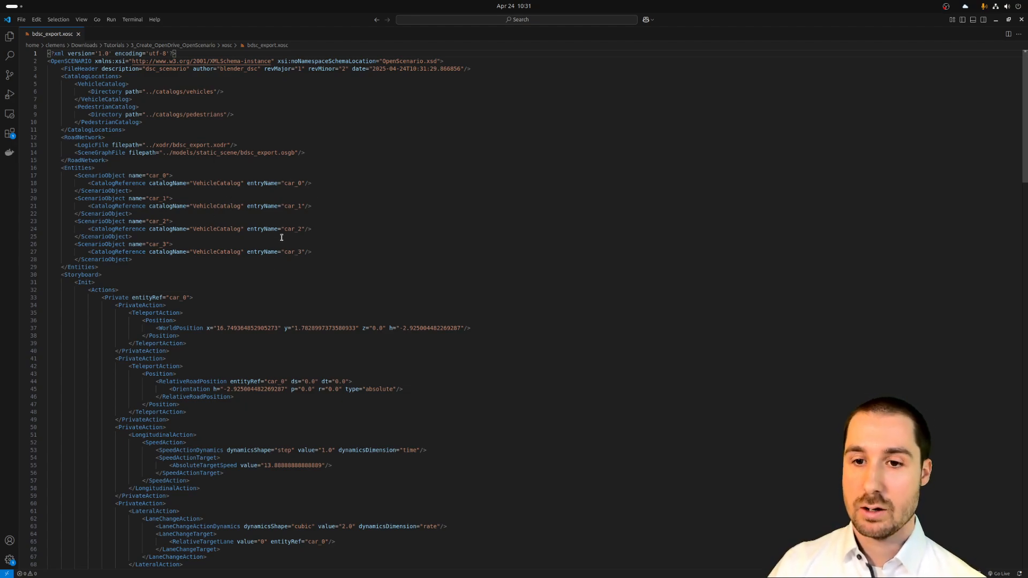
{"action": "scroll", "coordinate": [420, 234], "scroll_direction": "down", "scroll_amount": 3}
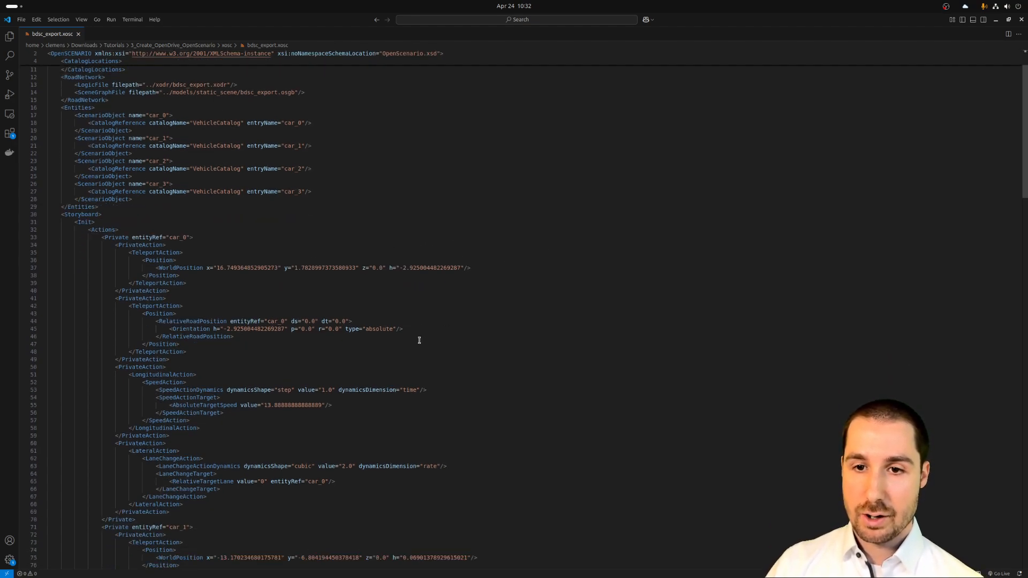
{"action": "scroll", "coordinate": [416, 344], "scroll_direction": "down", "scroll_amount": 1}
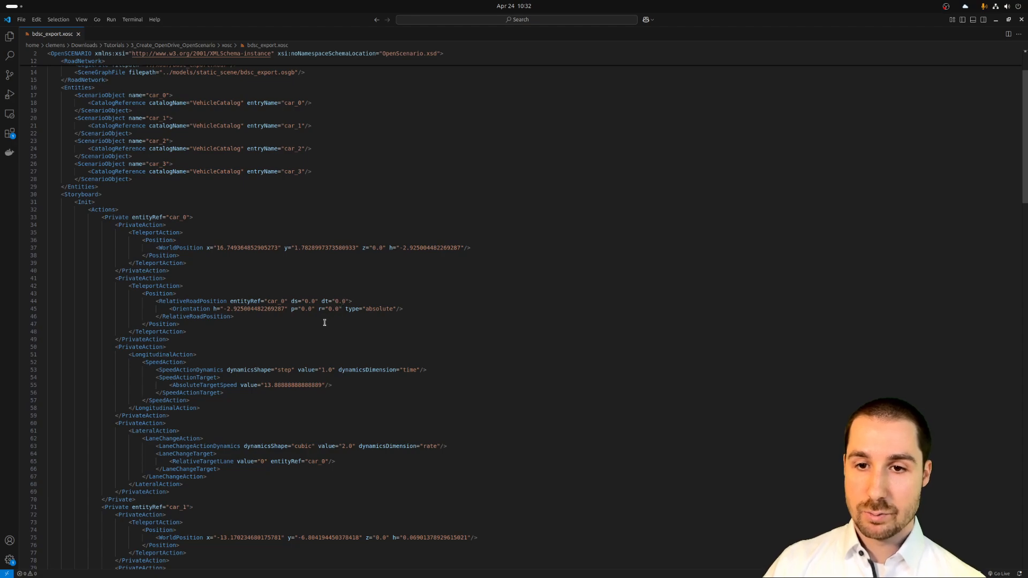
{"action": "scroll", "coordinate": [367, 314], "scroll_direction": "down", "scroll_amount": 2}
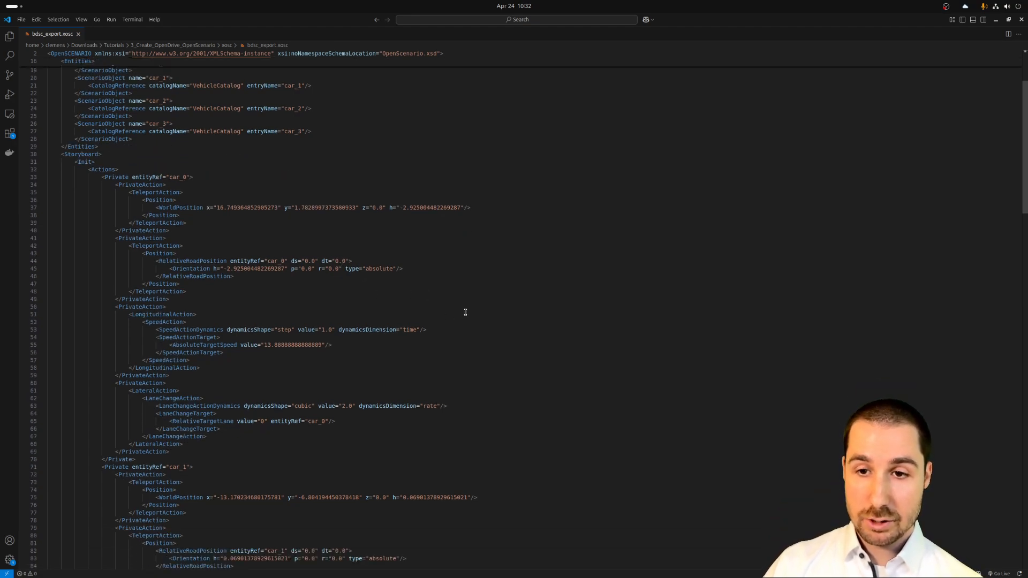
{"action": "scroll", "coordinate": [490, 303], "scroll_direction": "down", "scroll_amount": 8}
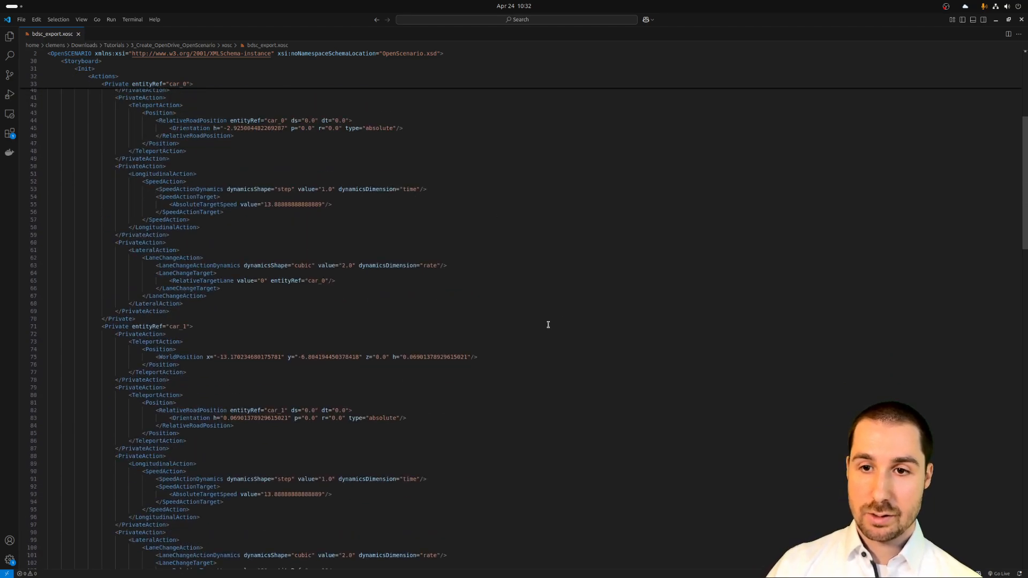
{"action": "scroll", "coordinate": [549, 324], "scroll_direction": "down", "scroll_amount": 11}
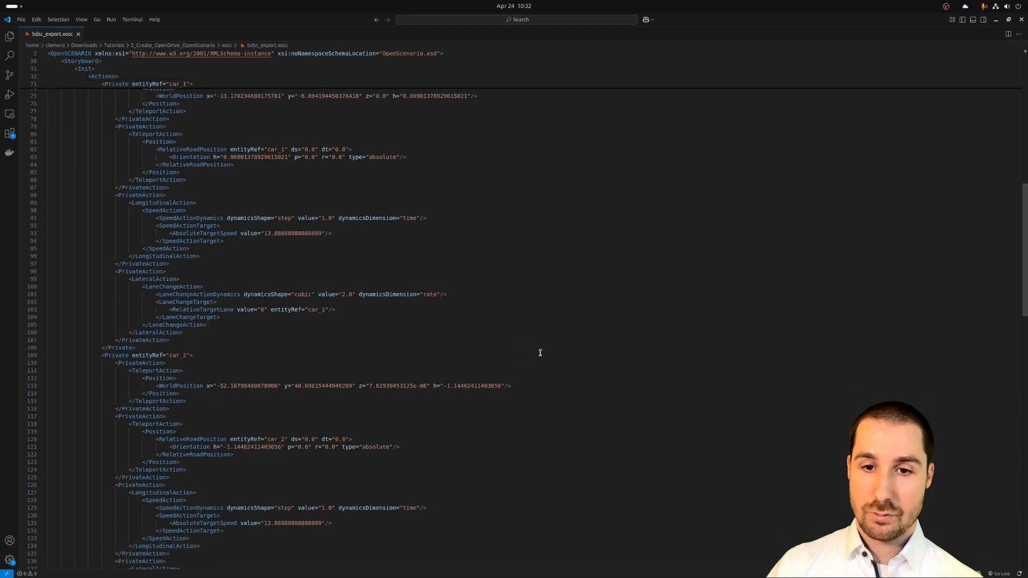
{"action": "scroll", "coordinate": [540, 352], "scroll_direction": "down", "scroll_amount": 5}
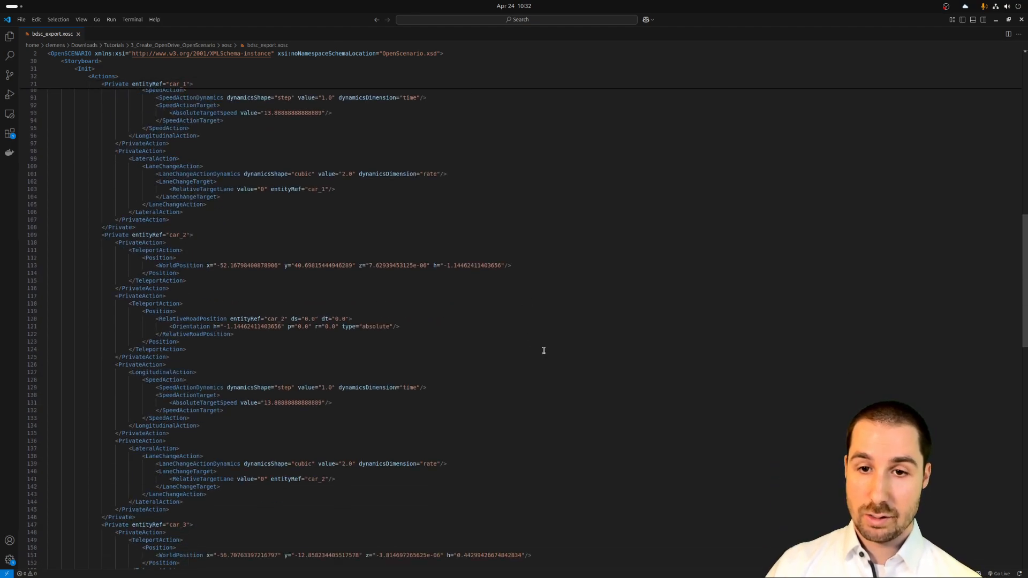
{"action": "scroll", "coordinate": [543, 351], "scroll_direction": "down", "scroll_amount": 6}
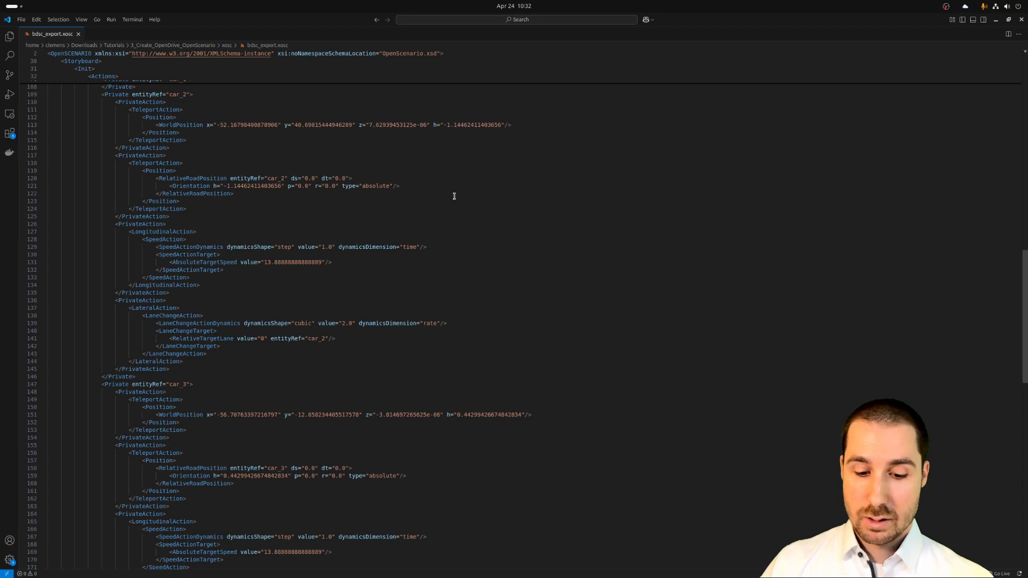
Open bdsc_export.xodr from the export's xodr folder and examine the first road's definition.
{"action": "key", "text": "super"}
{"action": "left_click", "coordinate": [659, 434]}
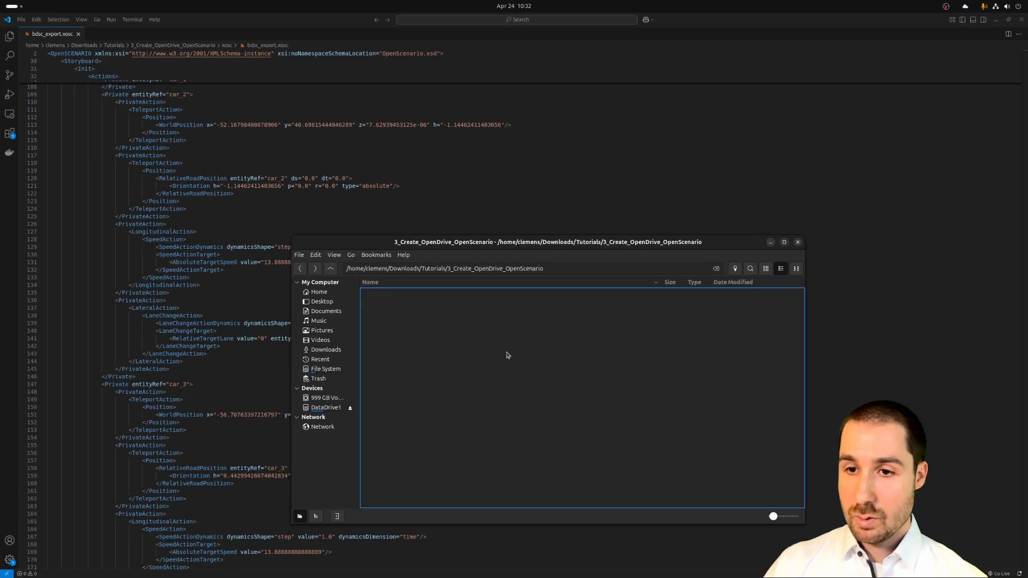
{"action": "double_click", "coordinate": [379, 312]}
{"action": "double_click", "coordinate": [399, 294]}
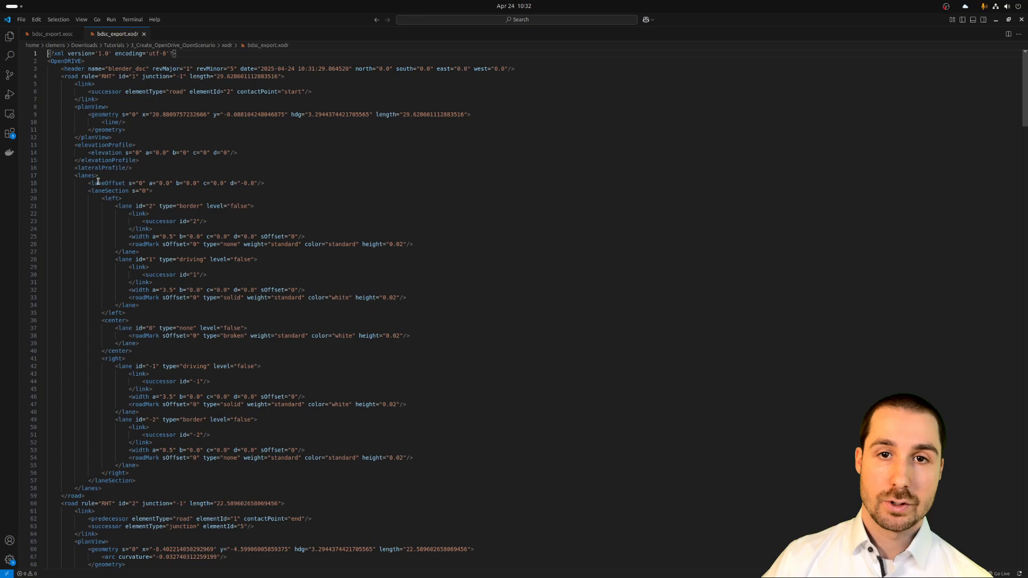
{"action": "left_click", "coordinate": [68, 76]}
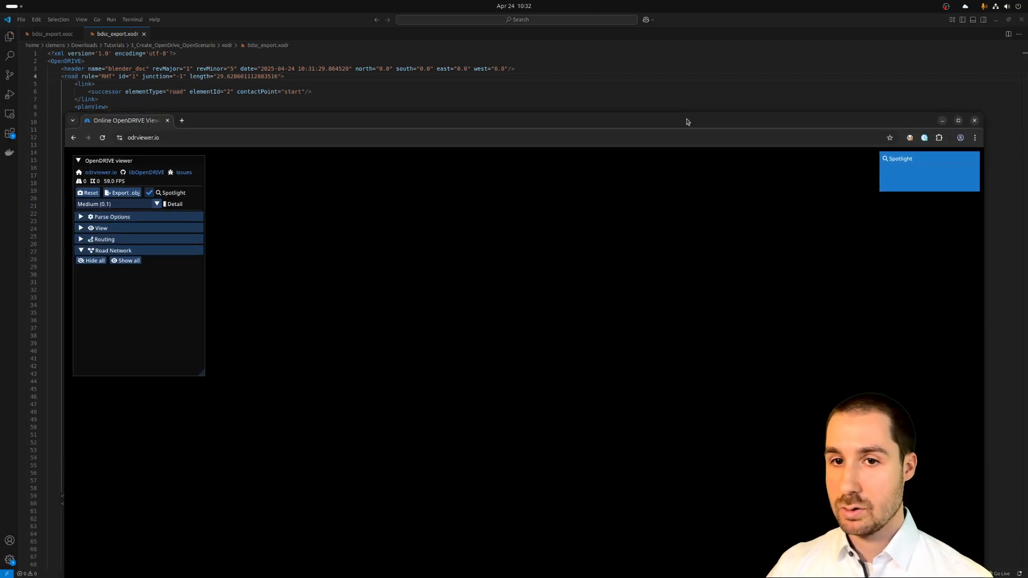
Load bdsc_export.xodr in the odrviewer.io web viewer and inspect the whole road network from the same direction as the Blender scene.
{"action": "double_click", "coordinate": [688, 121]}
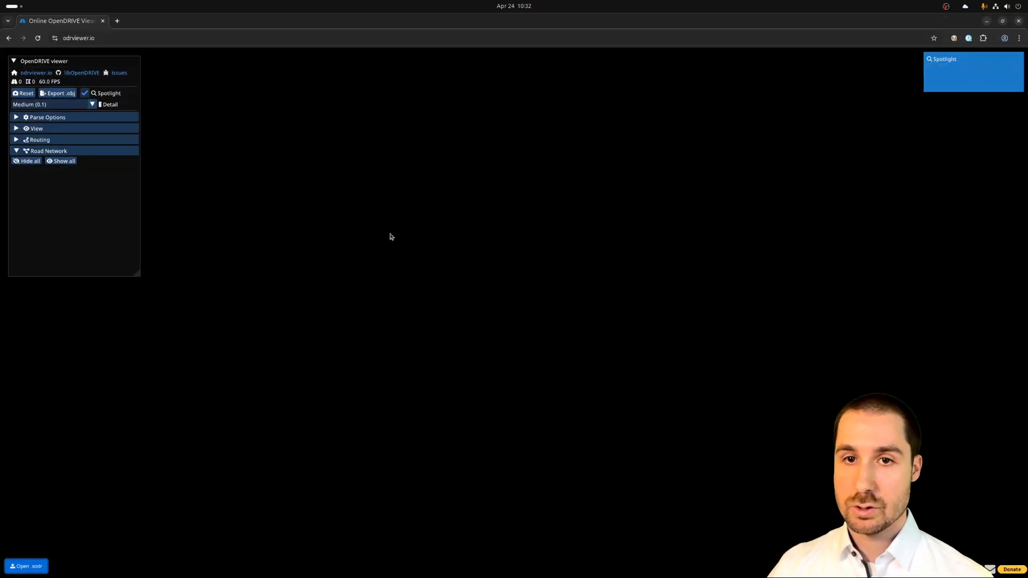
{"action": "left_click", "coordinate": [29, 566]}
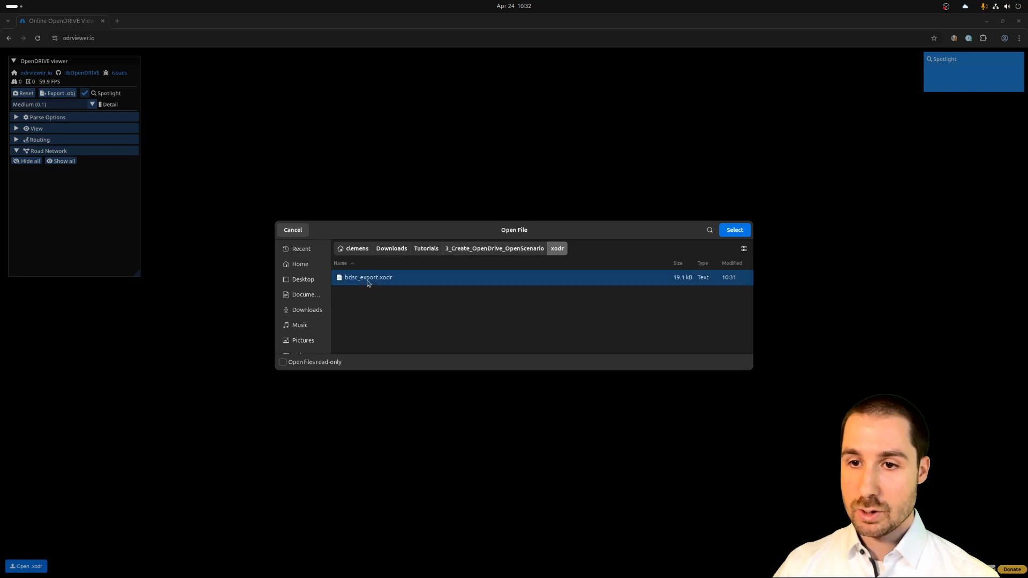
{"action": "left_click", "coordinate": [732, 232]}
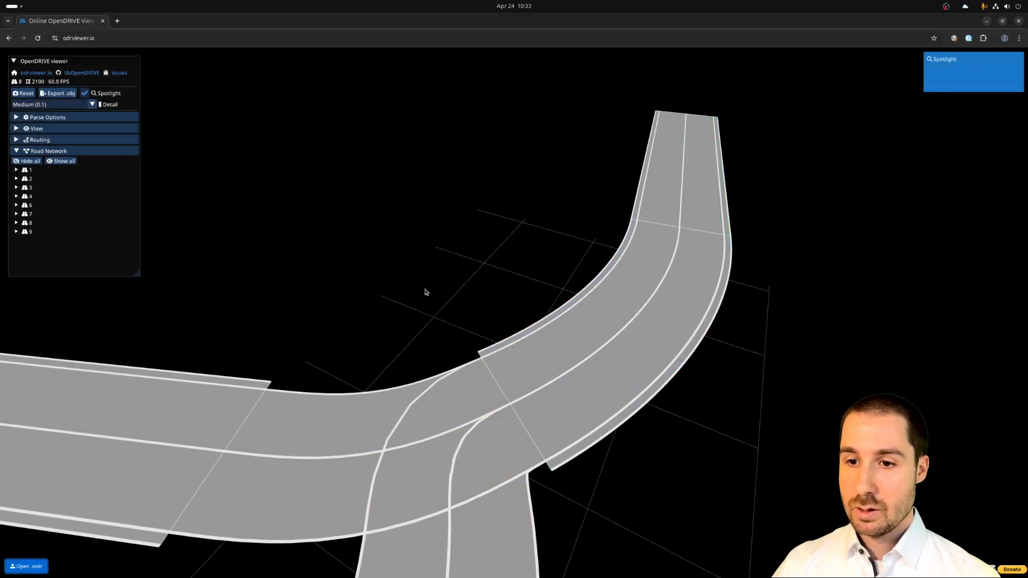
{"action": "scroll", "coordinate": [429, 292], "scroll_direction": "down", "scroll_amount": 5}
{"action": "scroll", "coordinate": [382, 356], "scroll_direction": "down", "scroll_amount": 5}
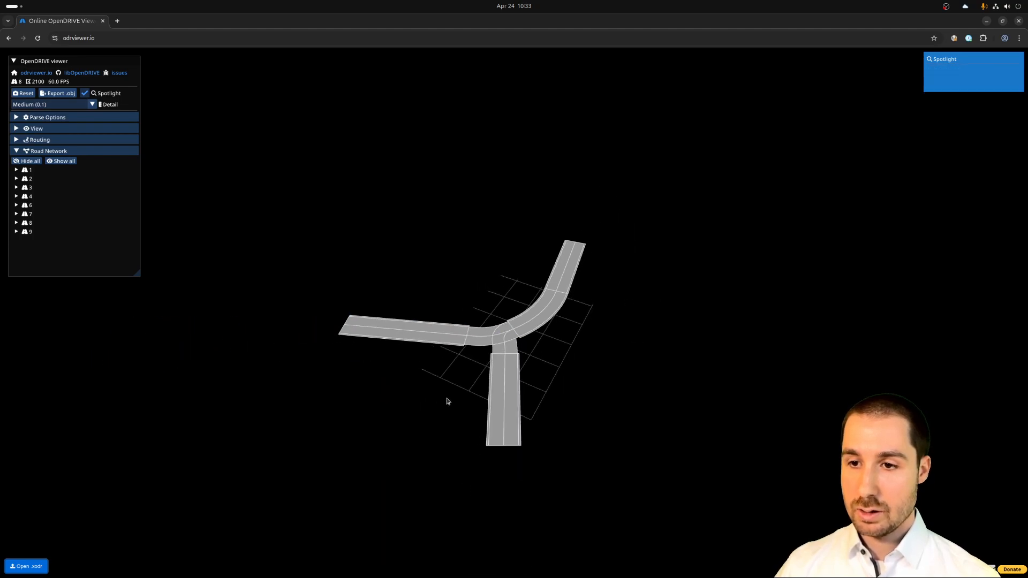
{"action": "left_click_drag", "start_coordinate": [628, 369], "coordinate": [608, 381]}
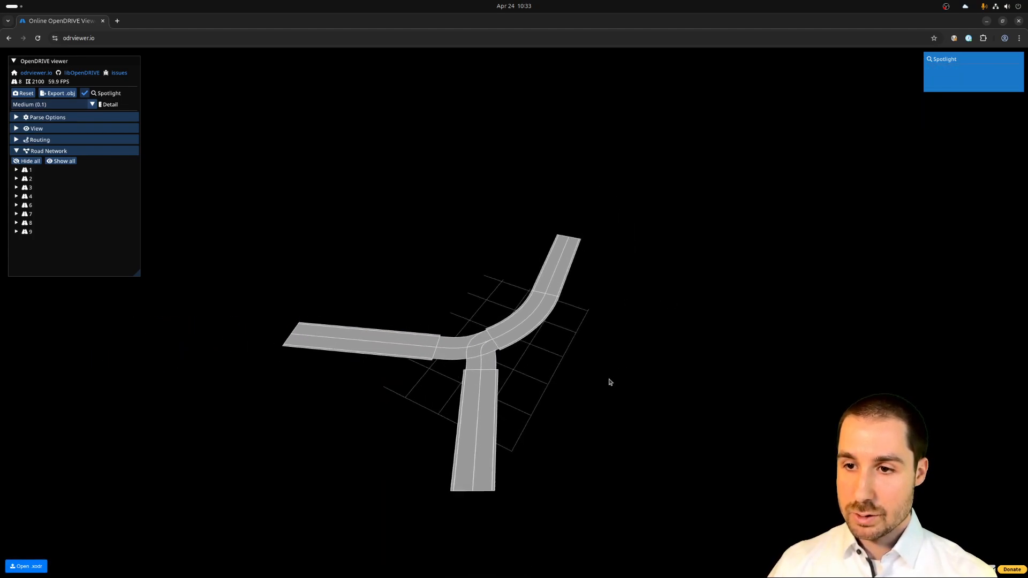
{"action": "right_click_drag", "start_coordinate": [626, 376], "coordinate": [391, 372]}
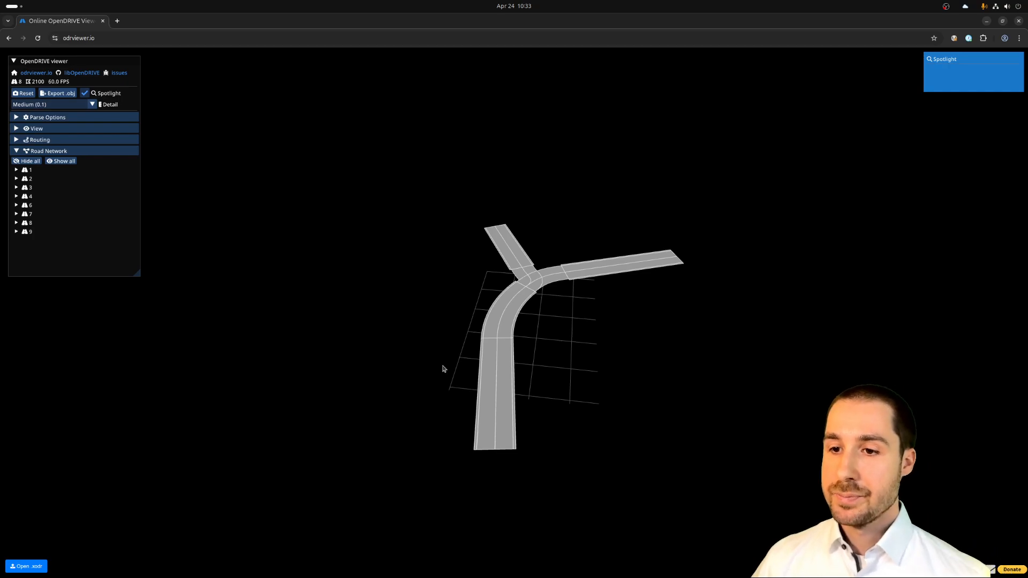
{"action": "mouse_move", "coordinate": [524, 298]}
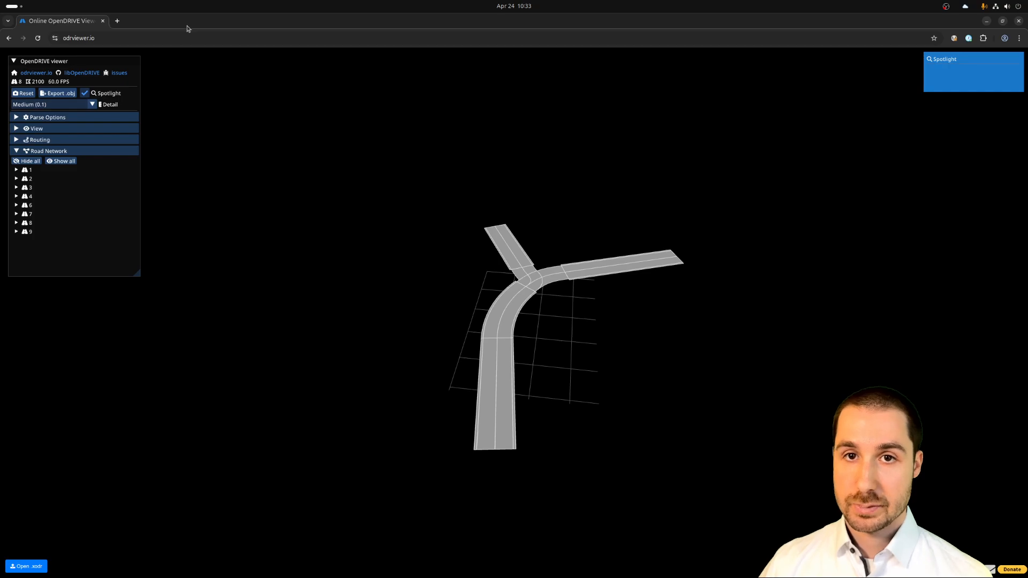
{"action": "left_click_drag", "start_coordinate": [277, 23], "coordinate": [0, 81]}
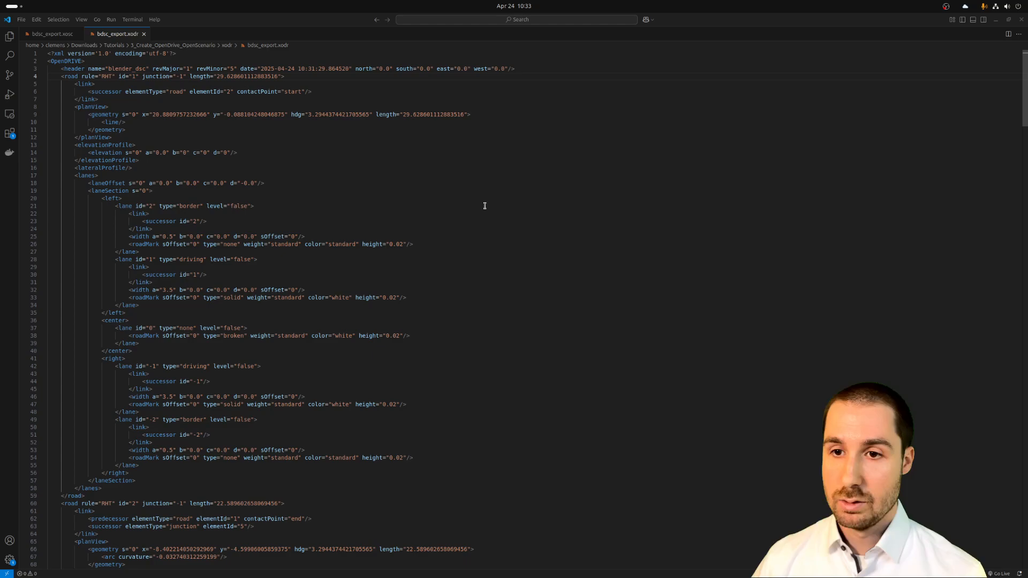
Copy the bdsc_export.xosc file from the export's xosc folder and switch to AVL Scenario Simulator.
{"action": "key", "text": "super"}
{"action": "left_click", "coordinate": [761, 424]}
{"action": "key", "text": "alt+Up"}
{"action": "double_click", "coordinate": [382, 321]}
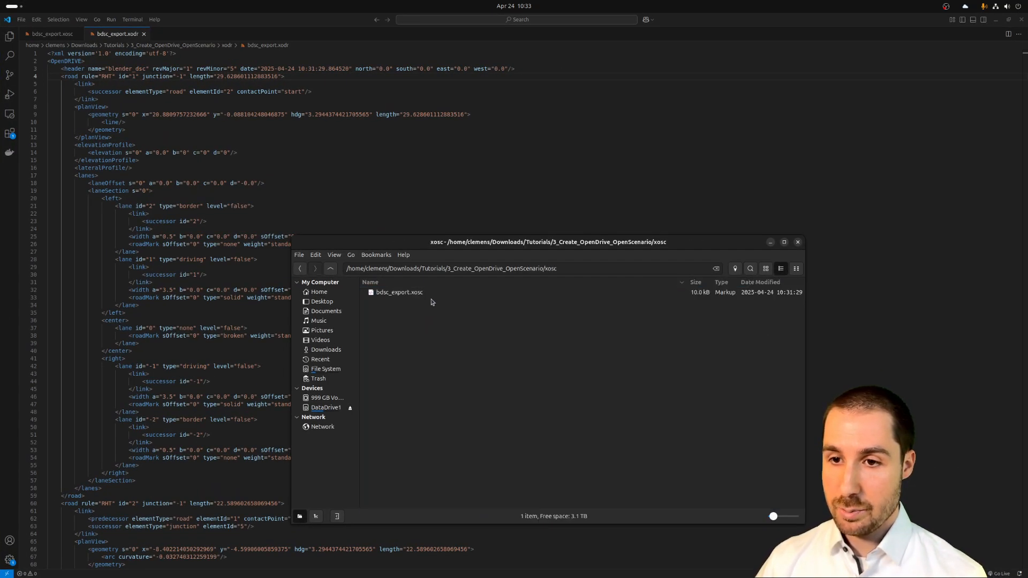
{"action": "left_click", "coordinate": [408, 295]}
{"action": "key", "text": "ctrl+c"}
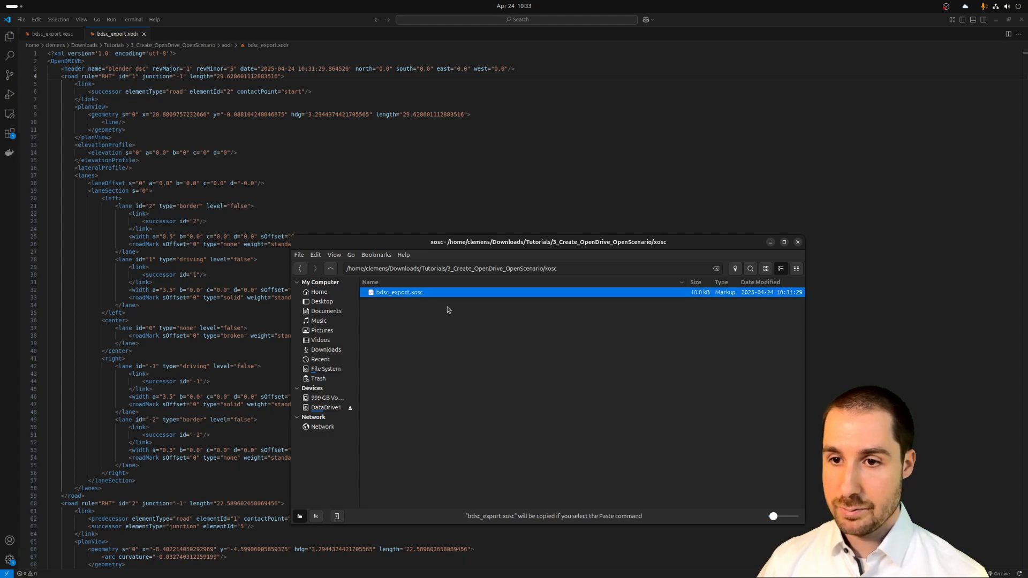
{"action": "key", "text": "super"}
{"action": "left_click", "coordinate": [393, 190]}
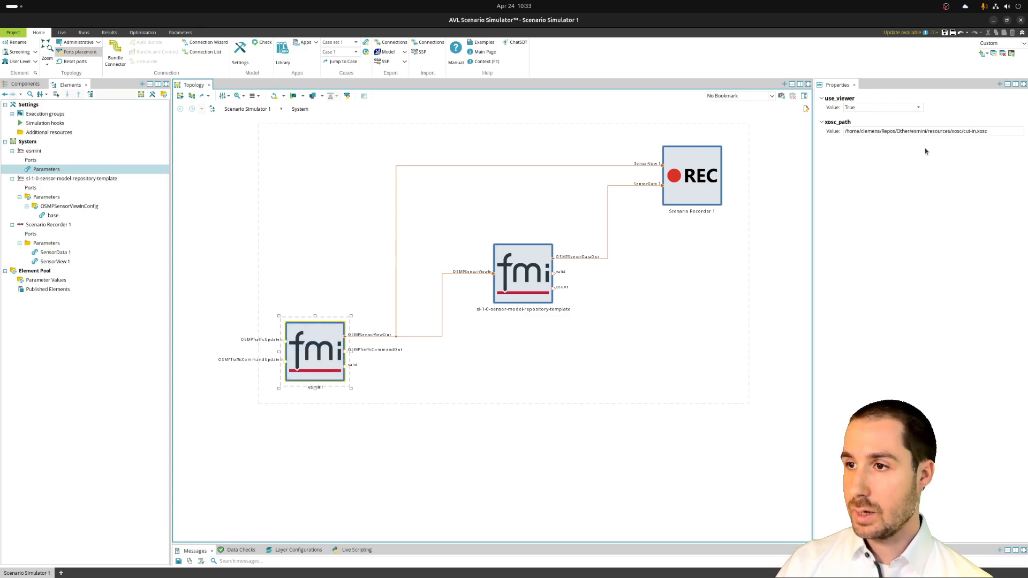
Replace the esmini element's xosc_path value with the copied path of the exported bdsc_export.xosc file.
{"action": "left_click", "coordinate": [912, 130]}
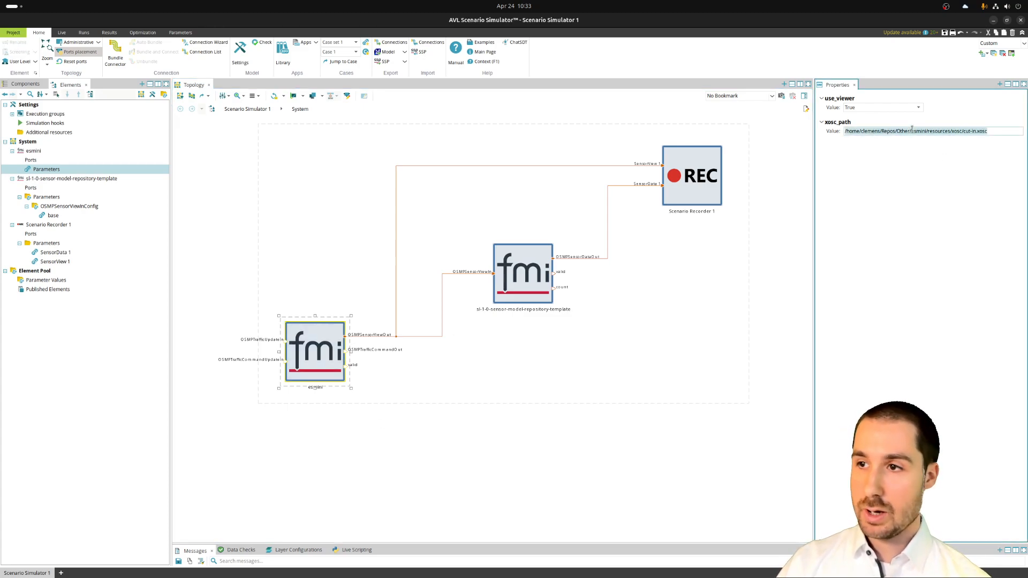
{"action": "key", "text": "ctrl+v"}
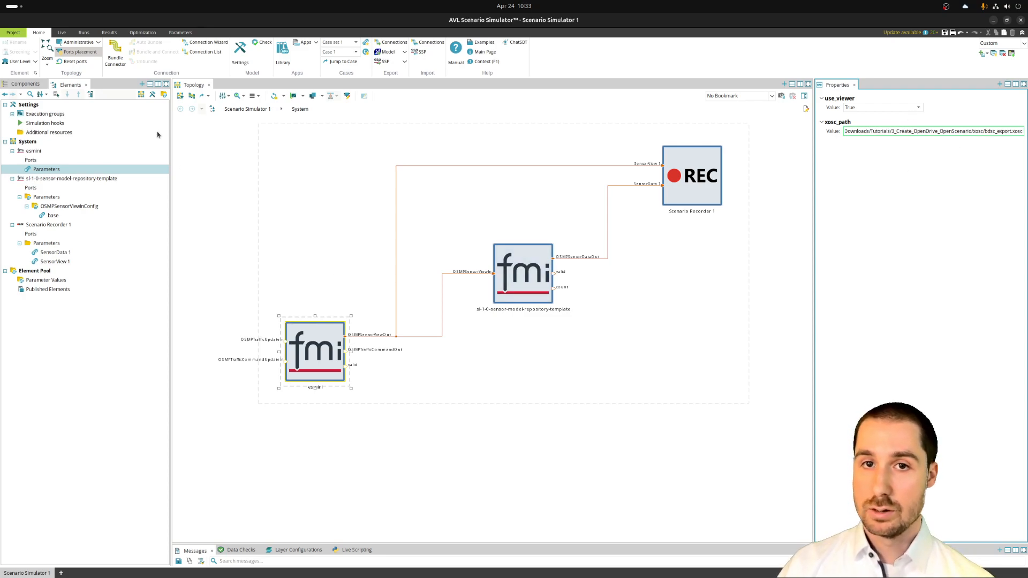
Run the simulation, watch the cars drive in the esmini viewer until it completes, and close the viewer and the run log.
{"action": "left_click", "coordinate": [61, 33]}
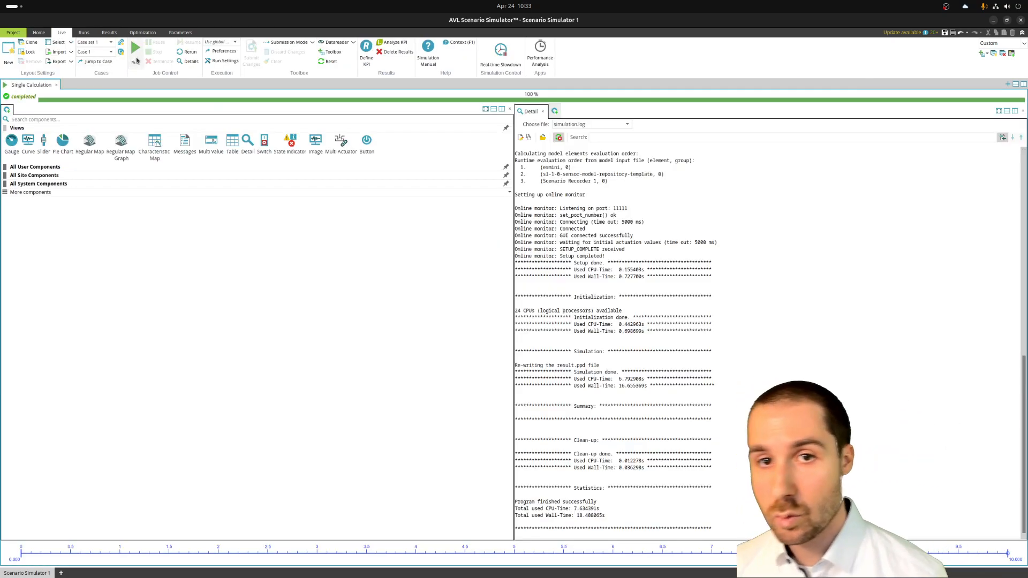
{"action": "left_click", "coordinate": [136, 61]}
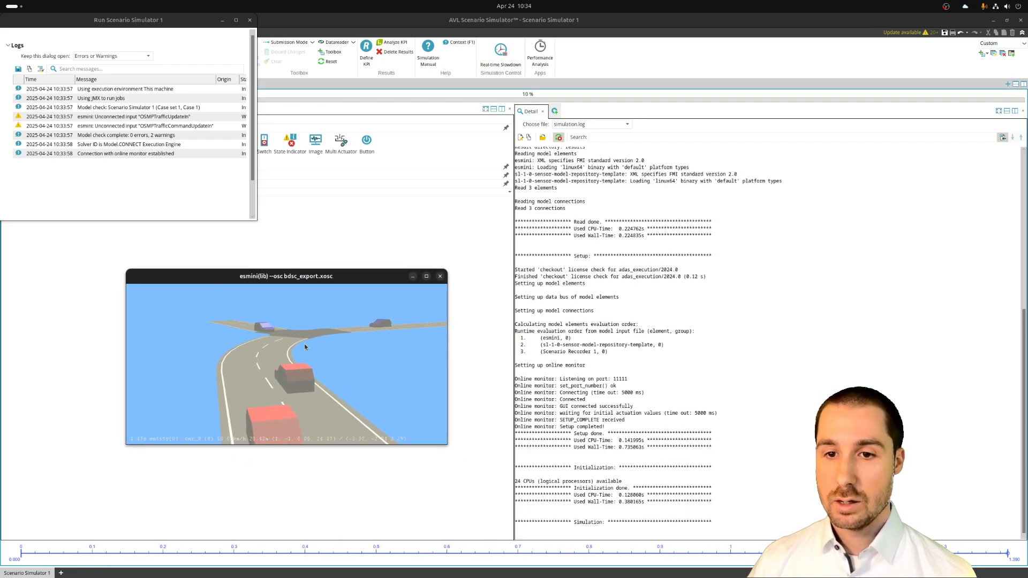
{"action": "left_click_drag", "start_coordinate": [195, 282], "coordinate": [190, 239]}
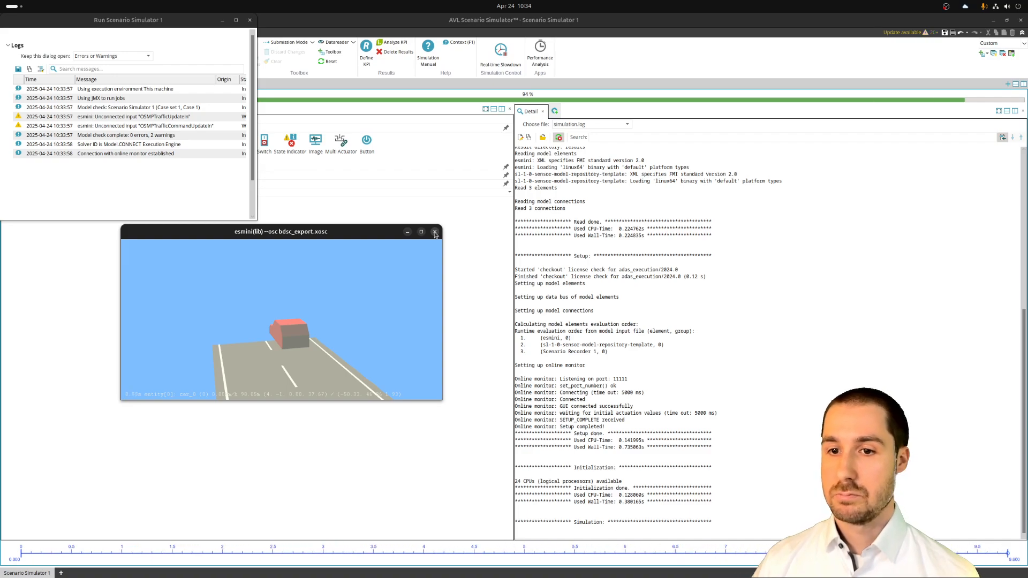
{"action": "left_click", "coordinate": [435, 232]}
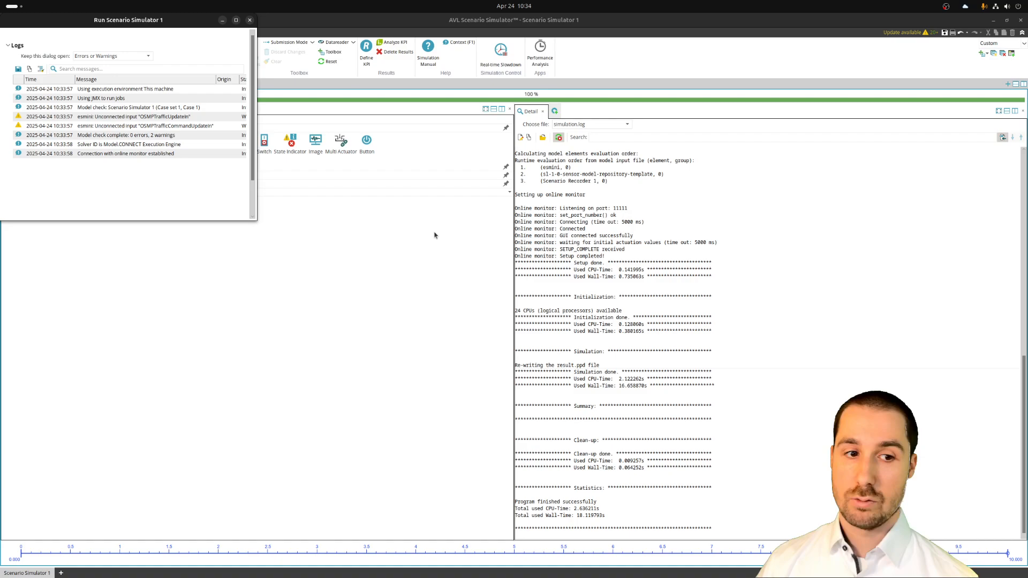
{"action": "left_click", "coordinate": [250, 20]}
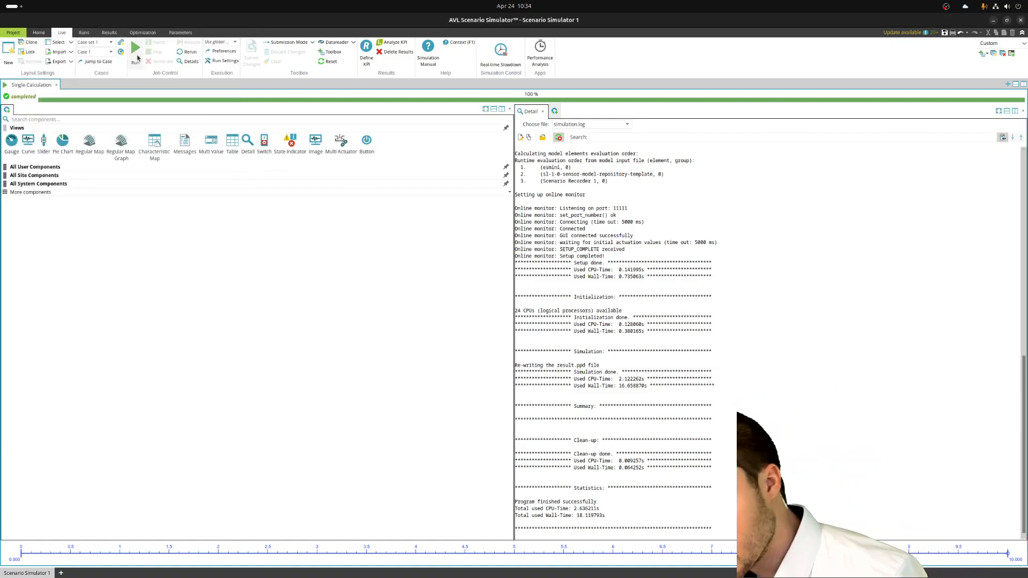
Run the simulation again, watch the scenario from a more distant camera view in the esmini viewer, and dismiss the run log.
{"action": "left_click", "coordinate": [135, 49]}
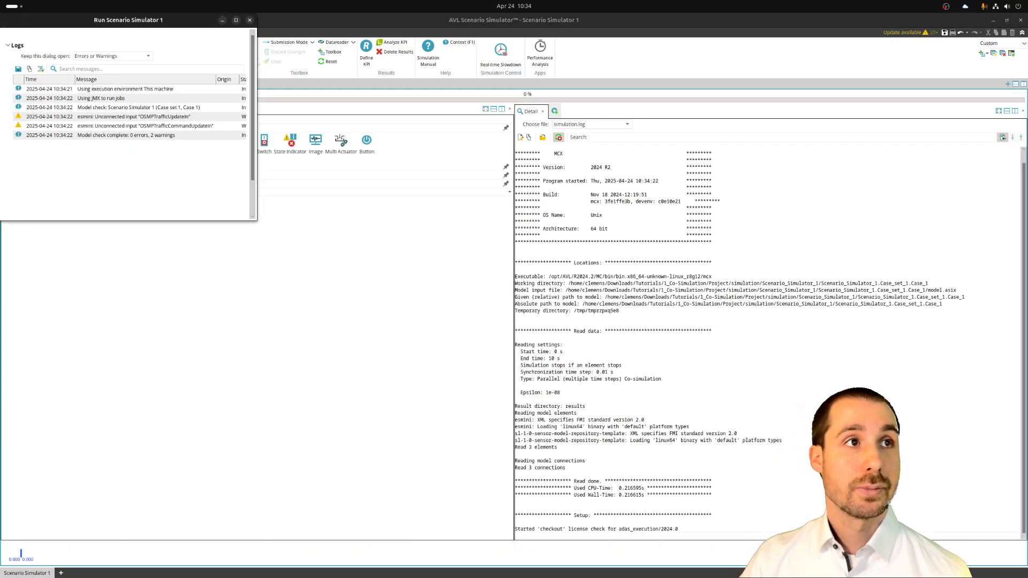
{"action": "scroll", "coordinate": [439, 279], "scroll_direction": "down", "scroll_amount": 6}
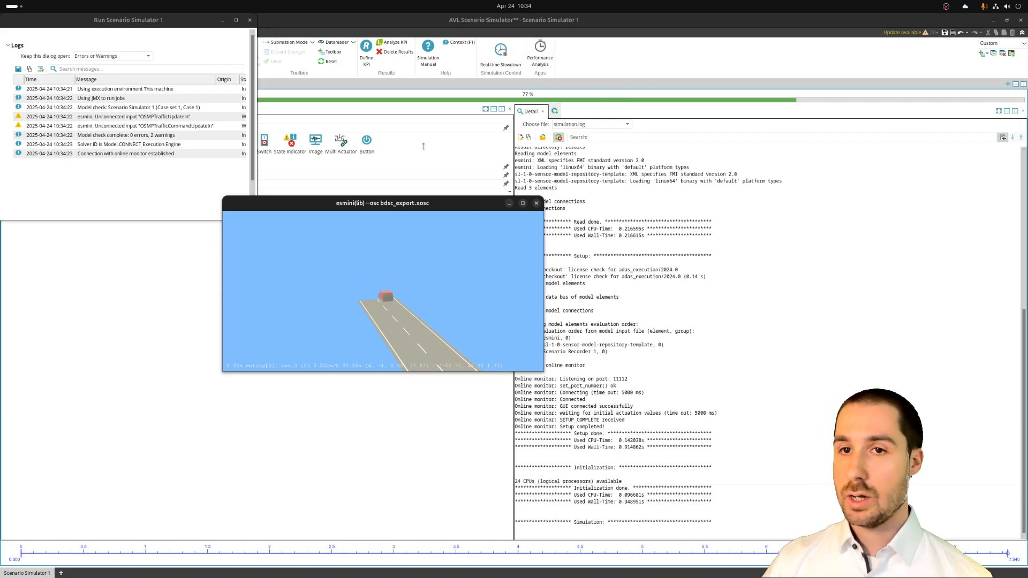
{"action": "left_click", "coordinate": [250, 20]}
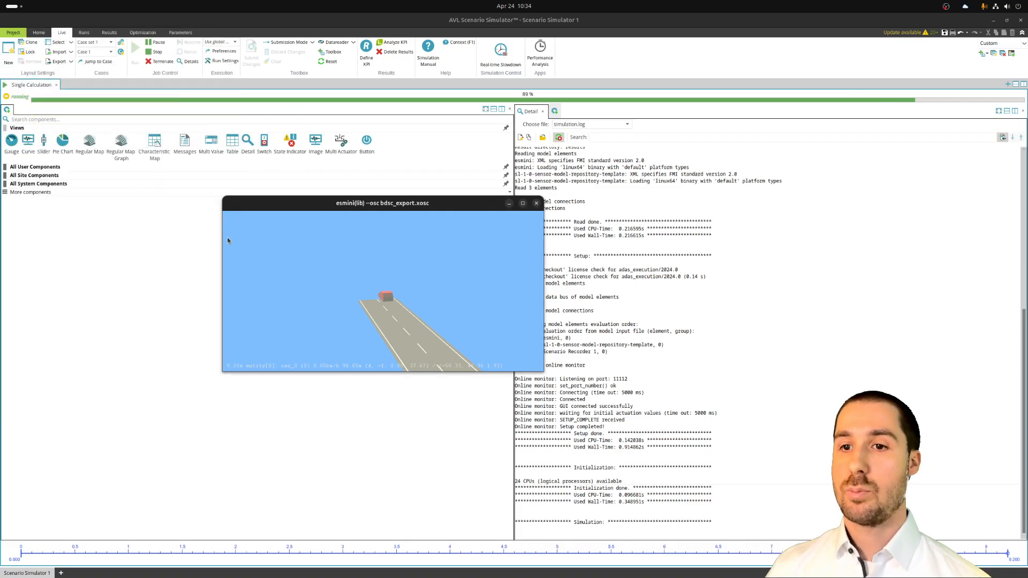